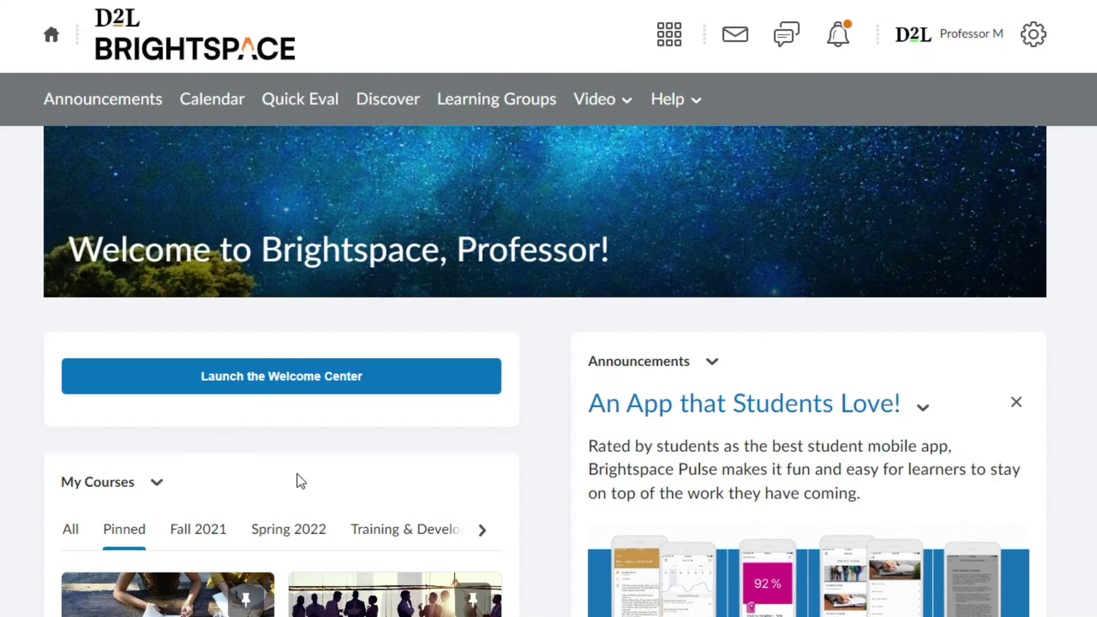
pyautogui.scroll(-1, 297, 469)
pyautogui.scroll(-2, 306, 480)
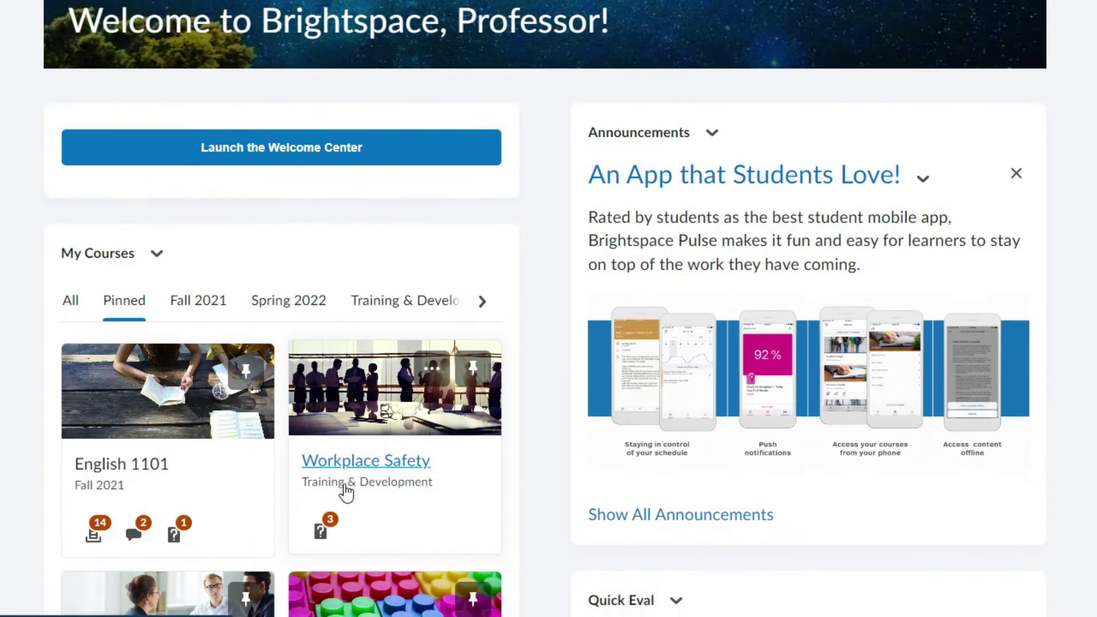
pyautogui.scroll(2, 346, 491)
pyautogui.scroll(1, 399, 434)
# Pick English 1101 from the course selector and show its course tools
pyautogui.click(667, 35)
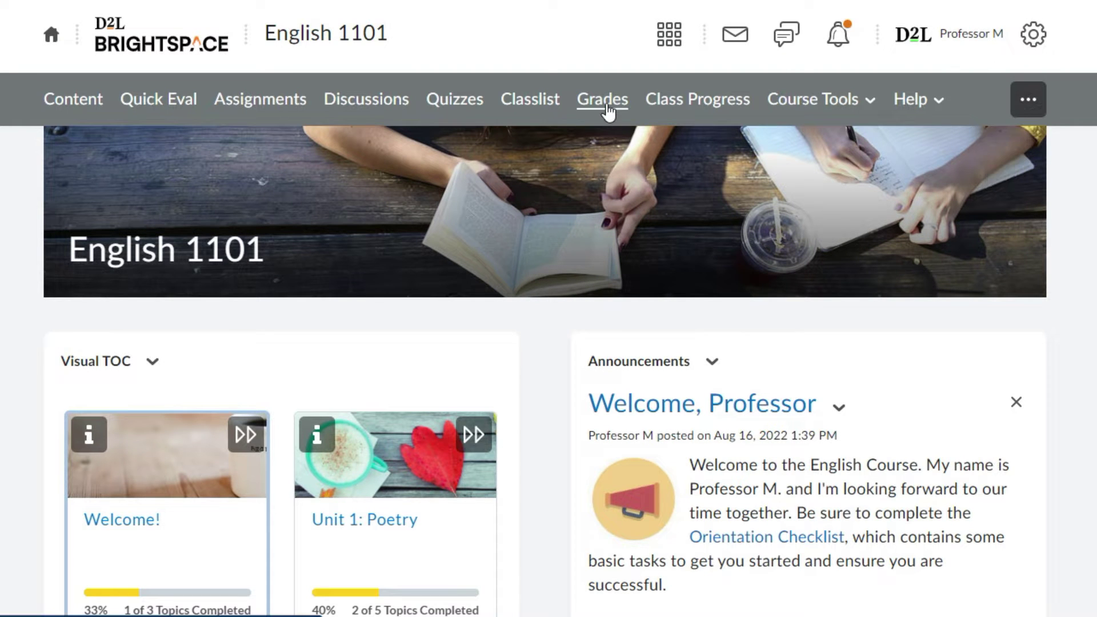
pyautogui.click(782, 101)
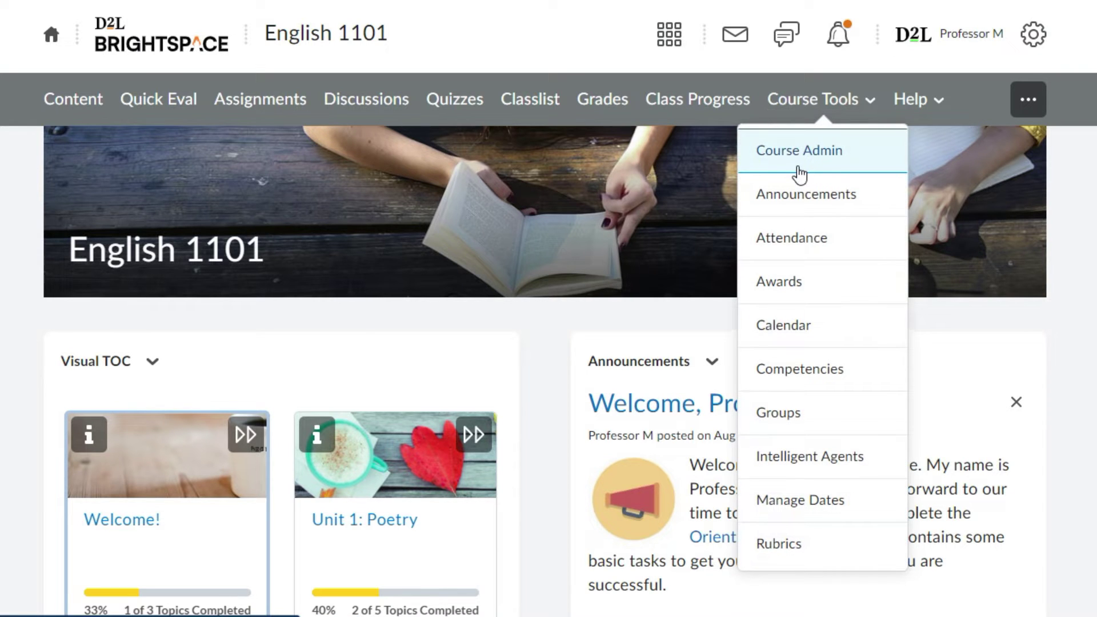
# Go to English 1101's Grades, switch to Manage Grades, and open the New menu
pyautogui.click(602, 112)
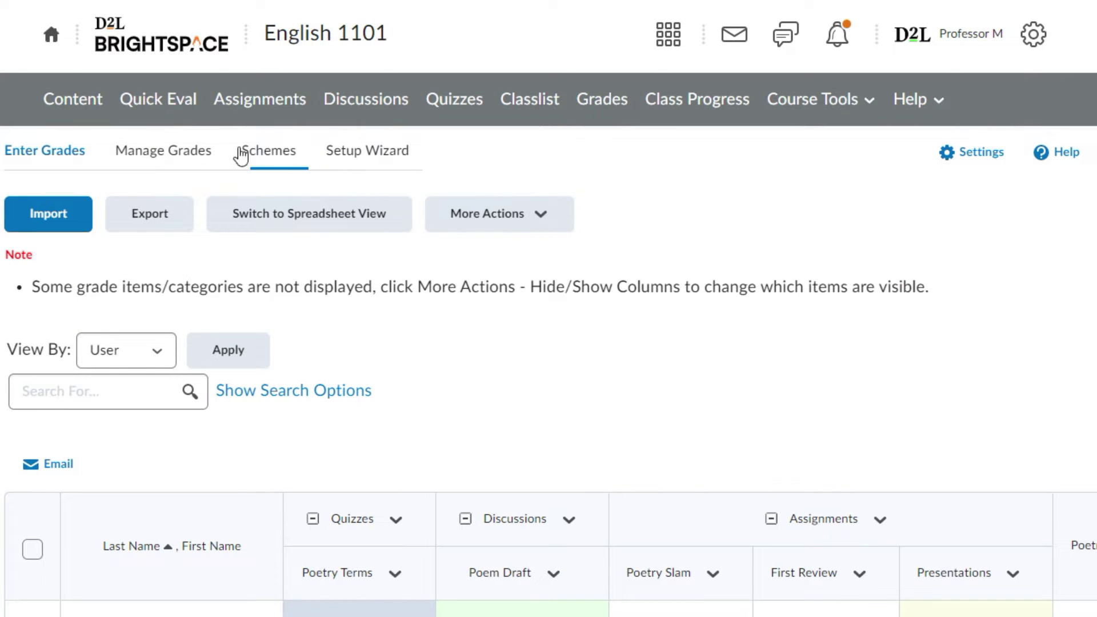
pyautogui.click(143, 161)
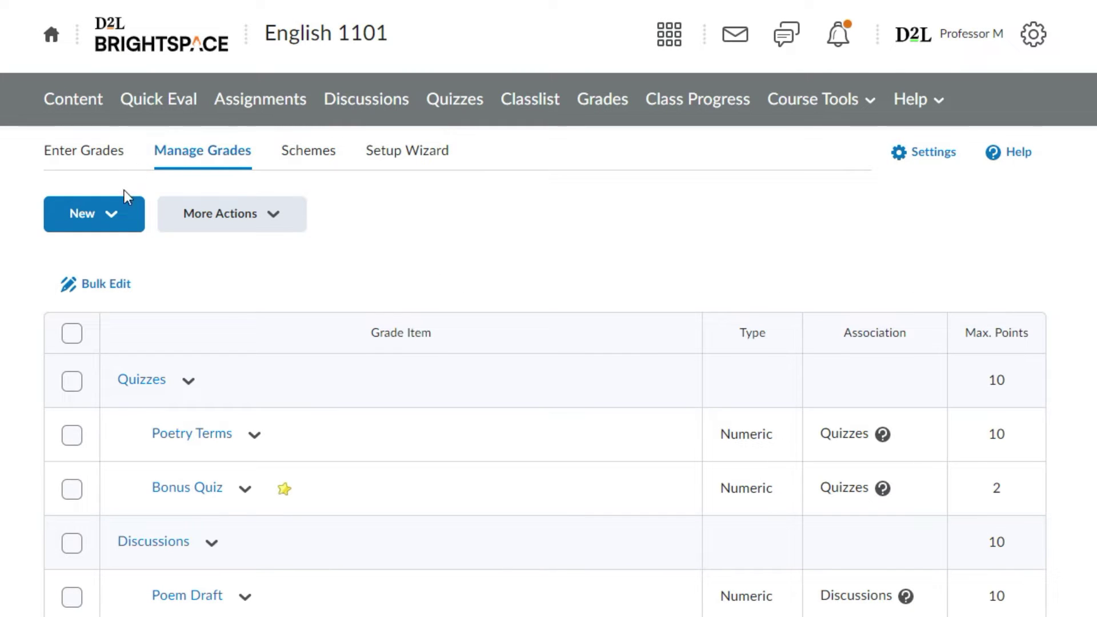
pyautogui.click(112, 216)
# Choose Category from the New menu to start a new grade category
pyautogui.click(136, 310)
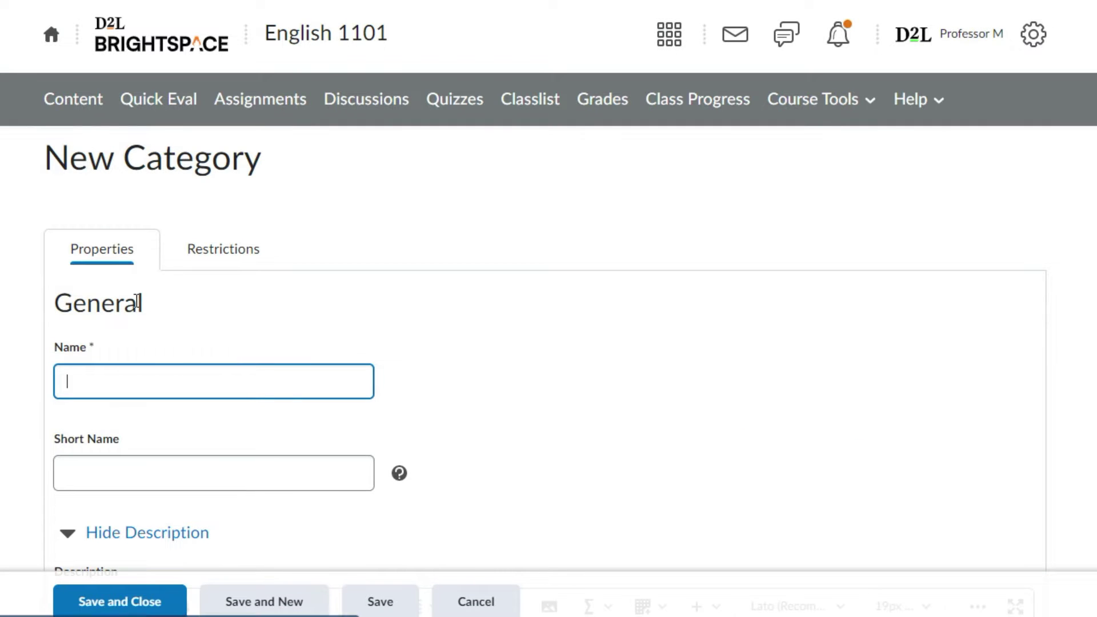
pyautogui.scroll(-2, 136, 303)
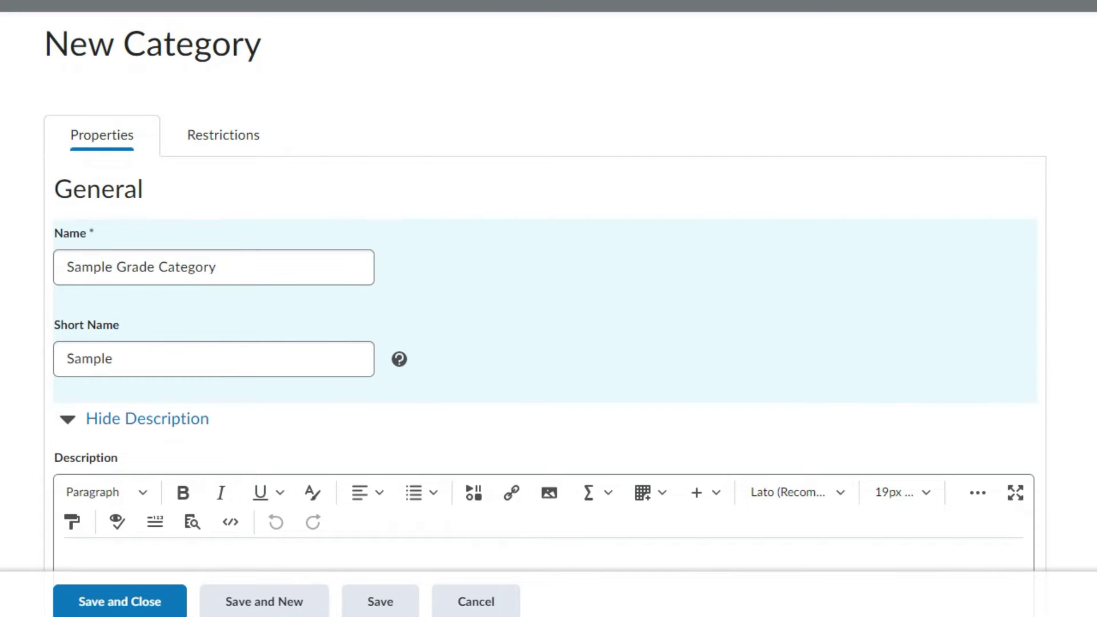
pyautogui.scroll(-3, 548, 343)
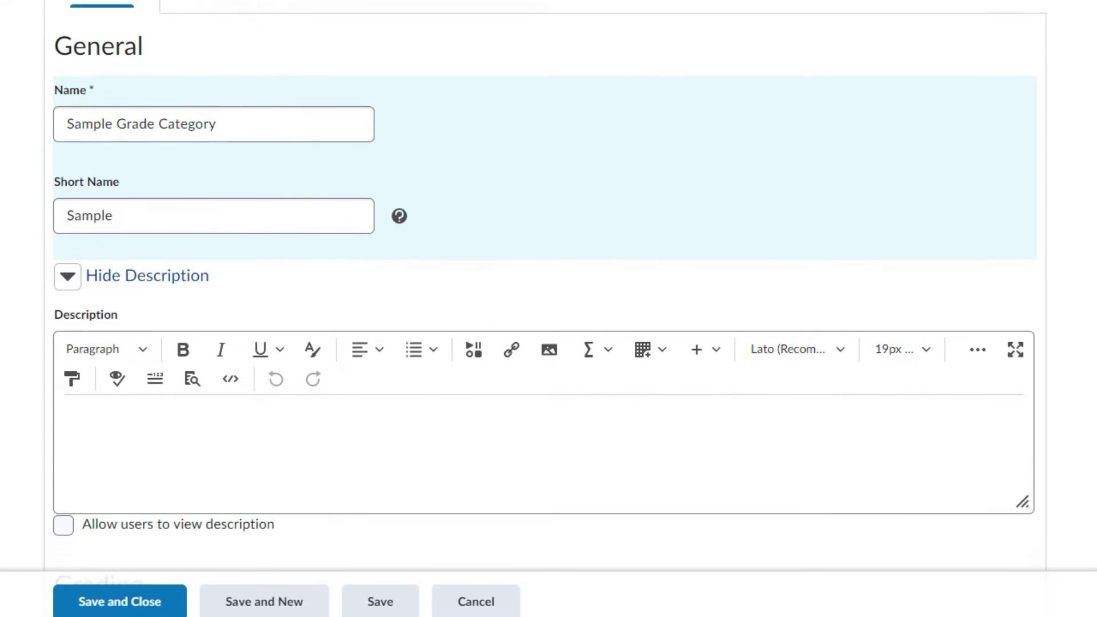
pyautogui.scroll(-1, 549, 343)
pyautogui.scroll(-1, 549, 343)
pyautogui.scroll(-1, 549, 344)
pyautogui.scroll(-1, 548, 343)
pyautogui.scroll(-1, 548, 343)
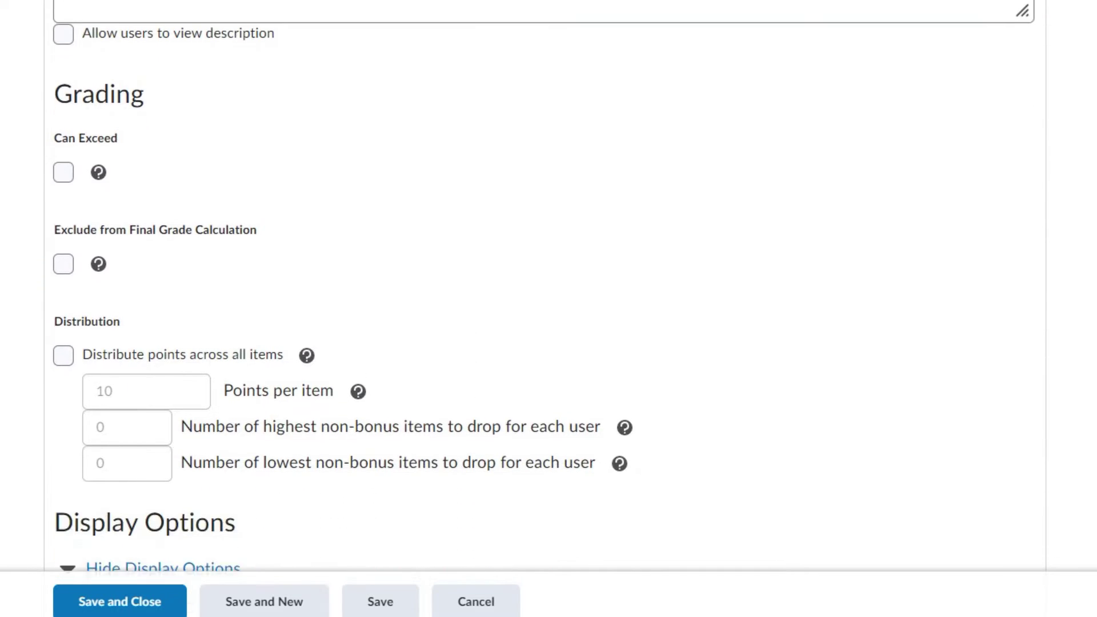
pyautogui.scroll(-1, 549, 343)
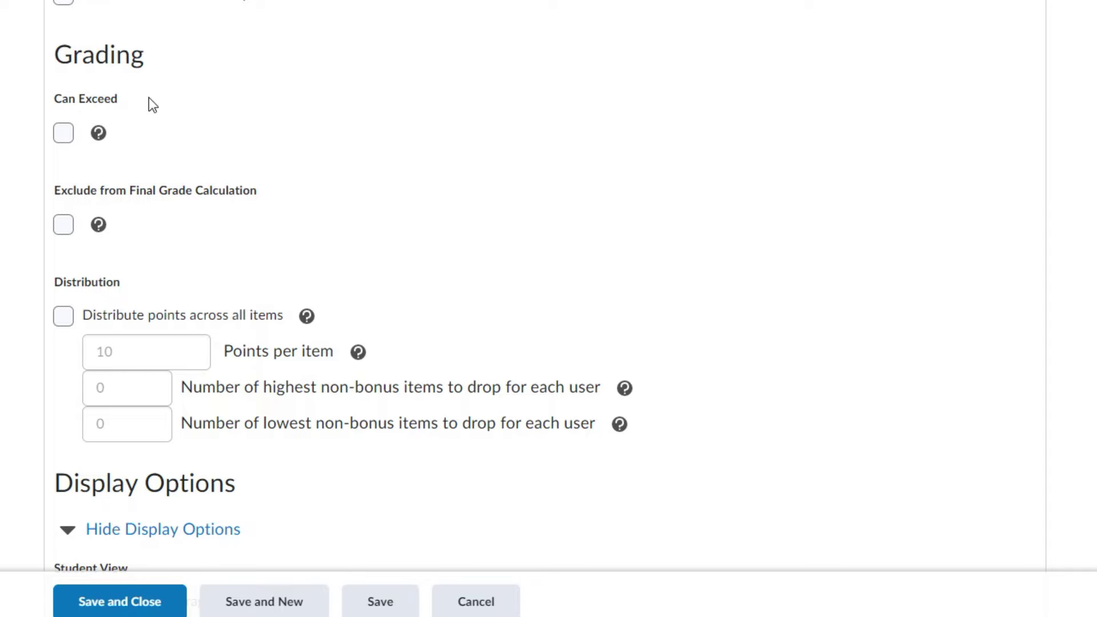
pyautogui.click(96, 134)
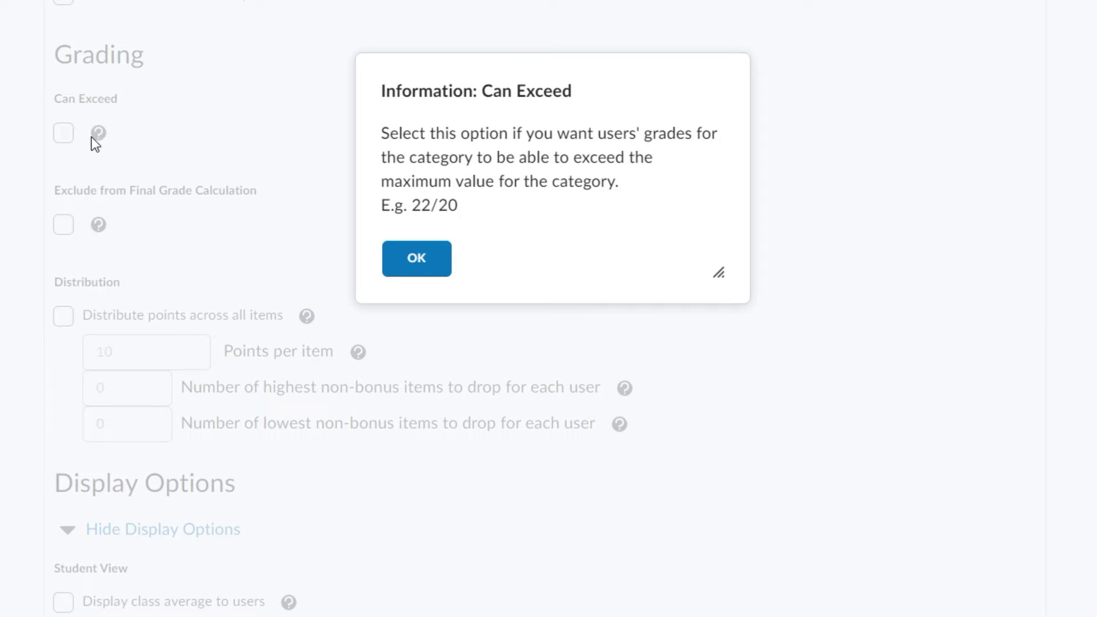
pyautogui.click(442, 258)
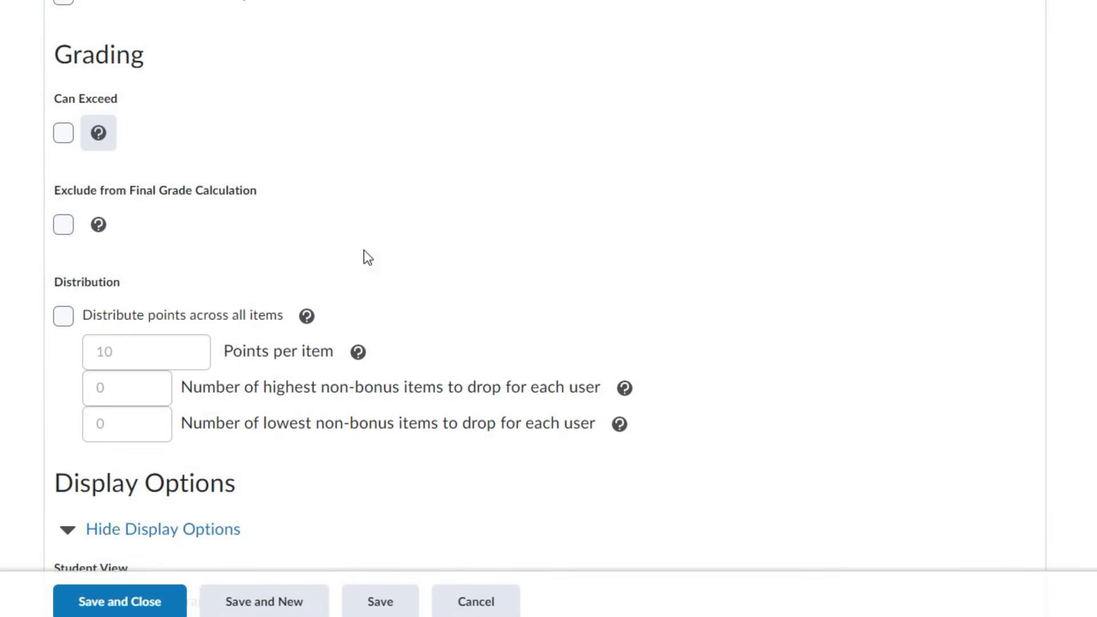
pyautogui.click(98, 229)
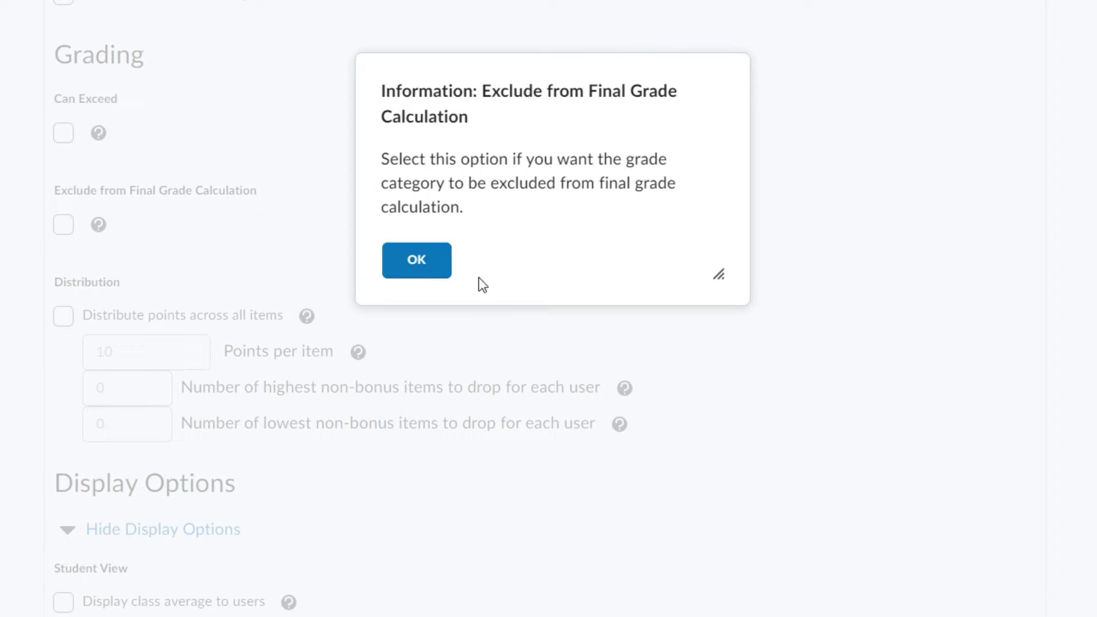
pyautogui.click(440, 264)
pyautogui.click(309, 317)
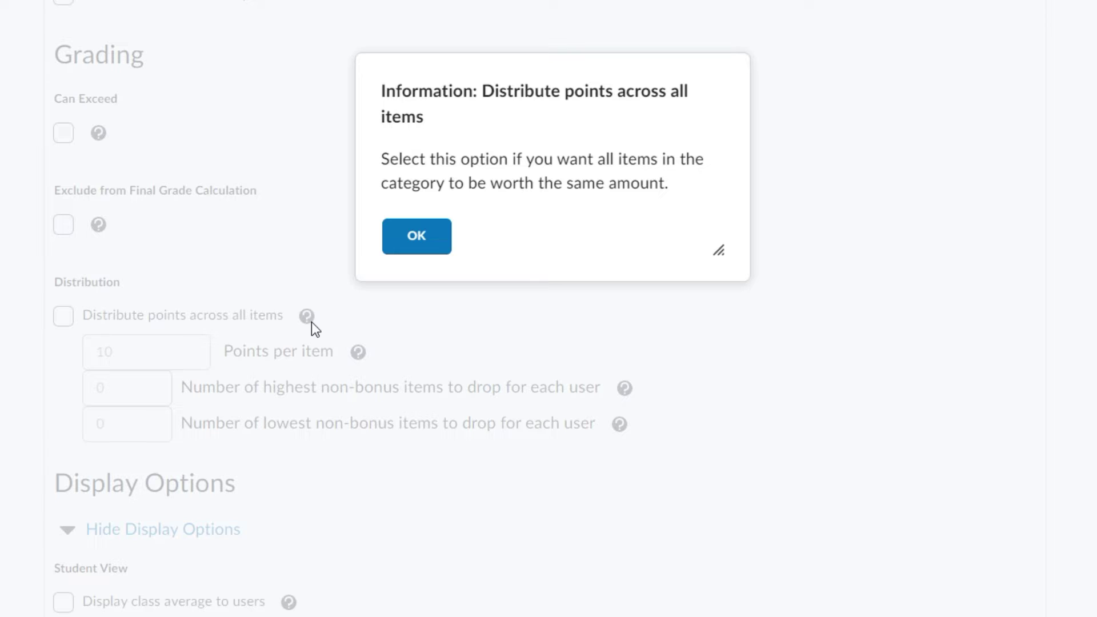
pyautogui.click(409, 240)
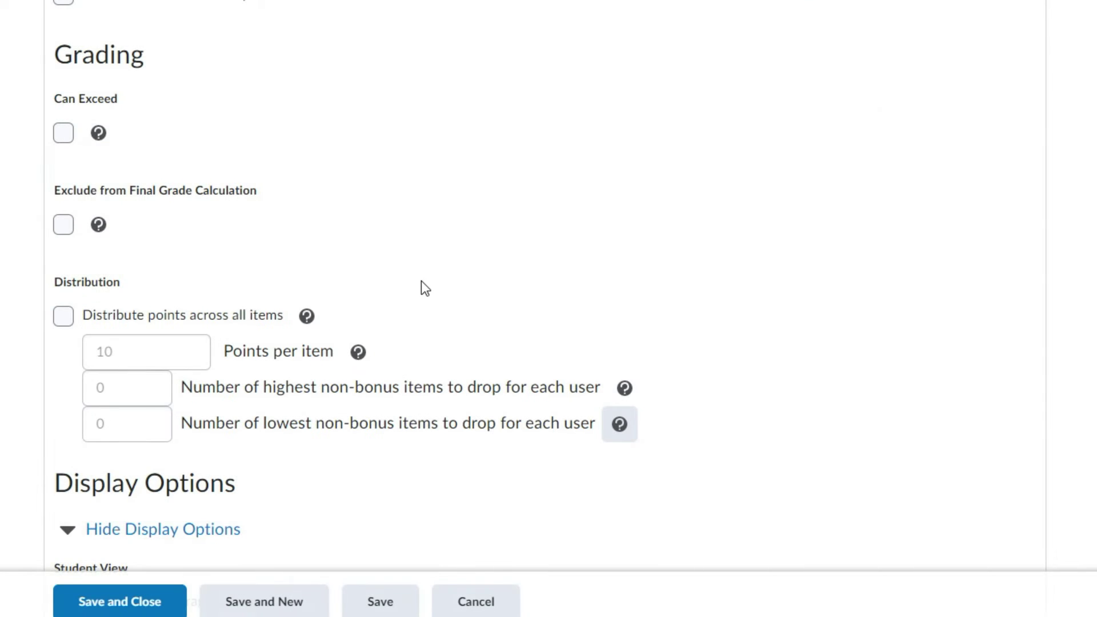
pyautogui.scroll(-2, 421, 283)
pyautogui.scroll(-1, 422, 282)
pyautogui.scroll(-1, 420, 284)
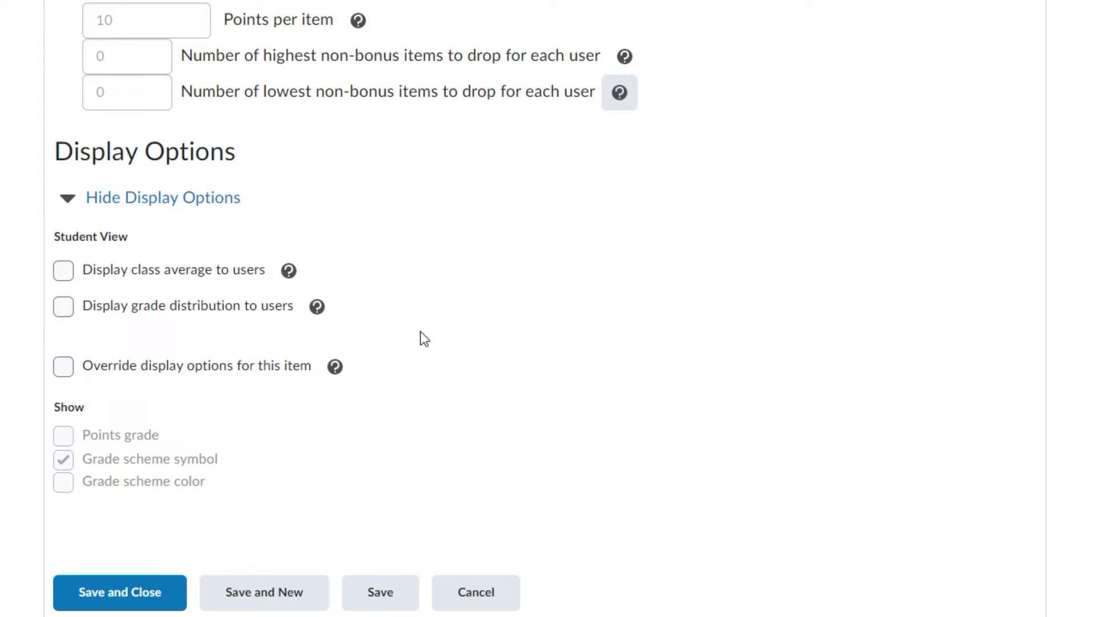
# Save and close Sample Grade Category, then start a new grade item
pyautogui.click(134, 605)
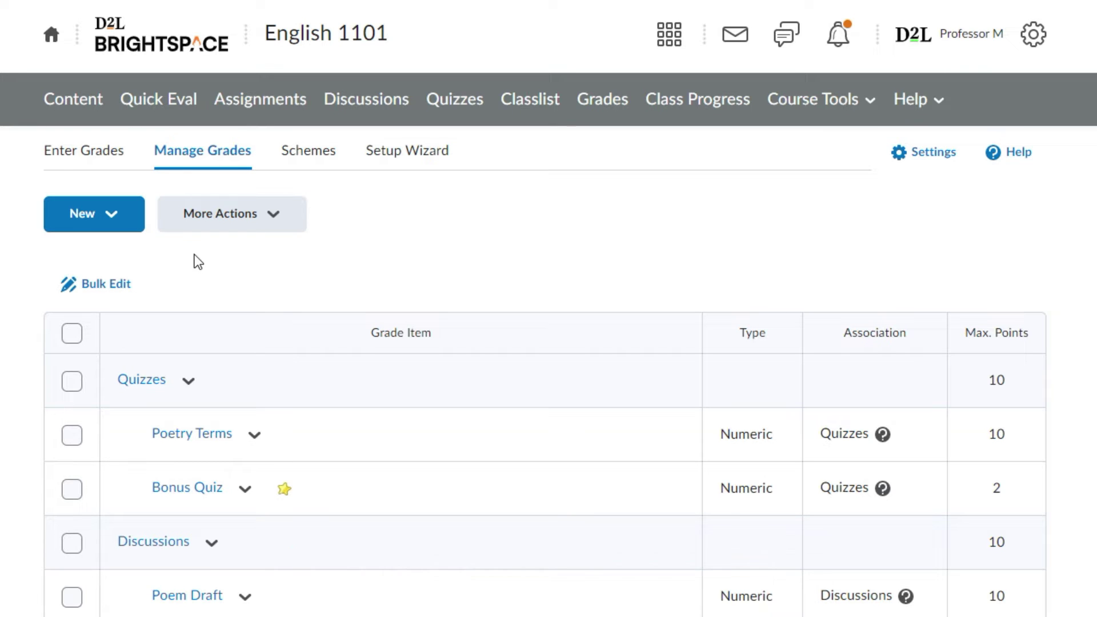
pyautogui.scroll(-2, 196, 262)
pyautogui.scroll(-2, 196, 262)
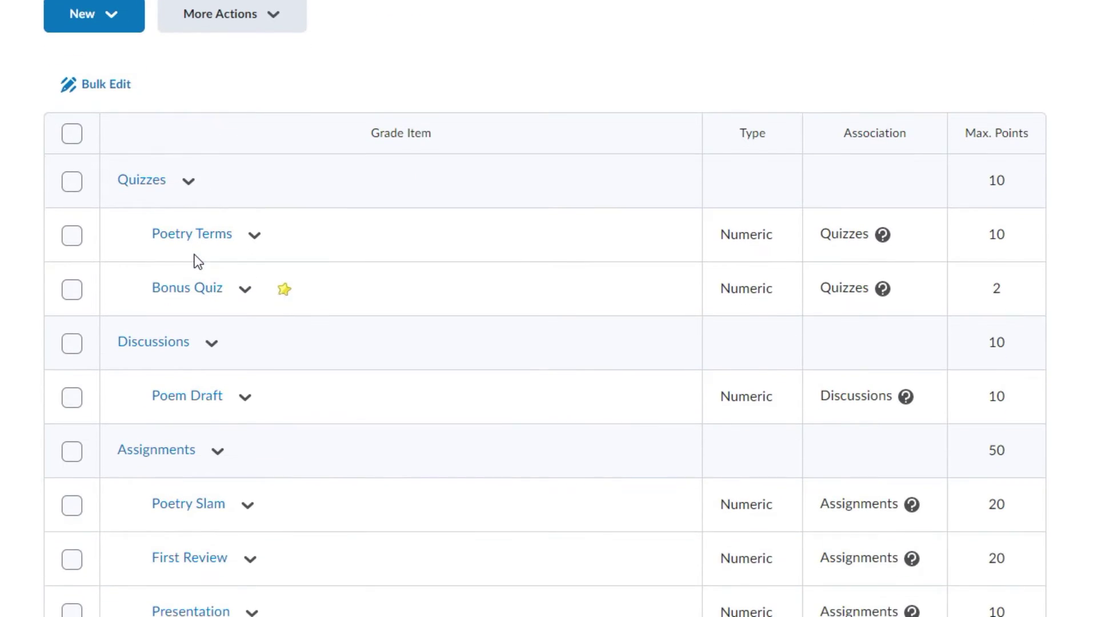
pyautogui.scroll(2, 193, 254)
pyautogui.scroll(2, 192, 255)
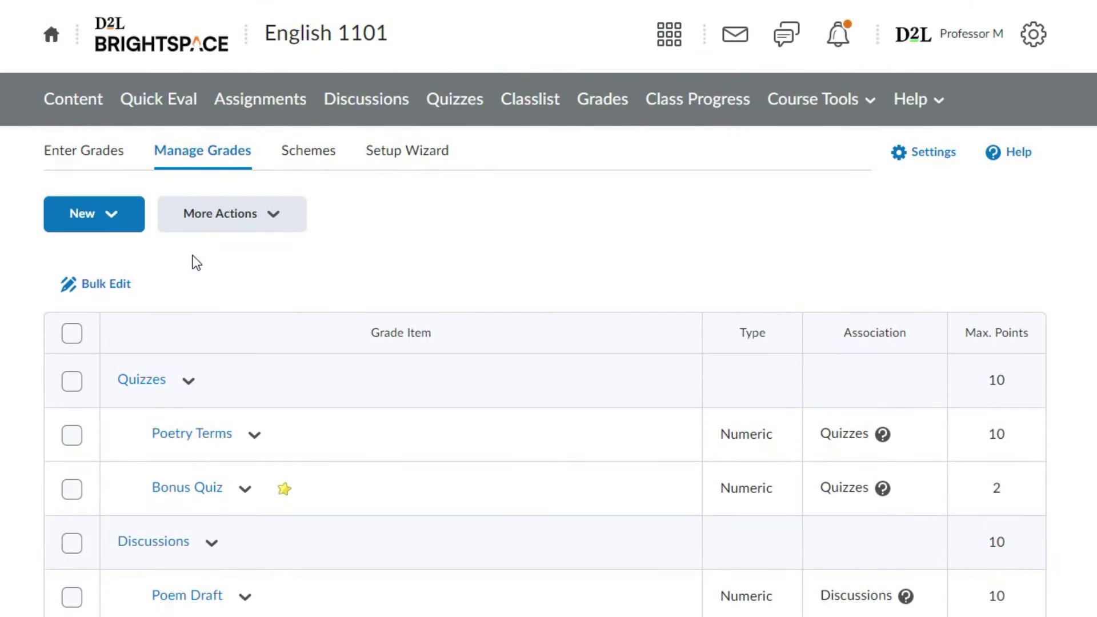
pyautogui.click(107, 224)
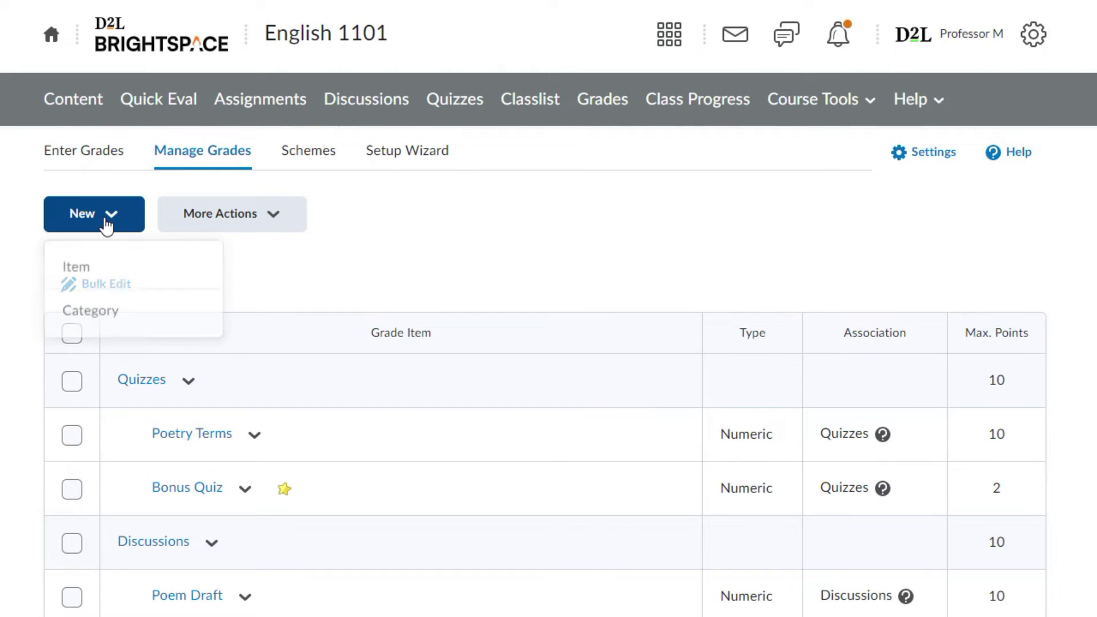
pyautogui.click(101, 283)
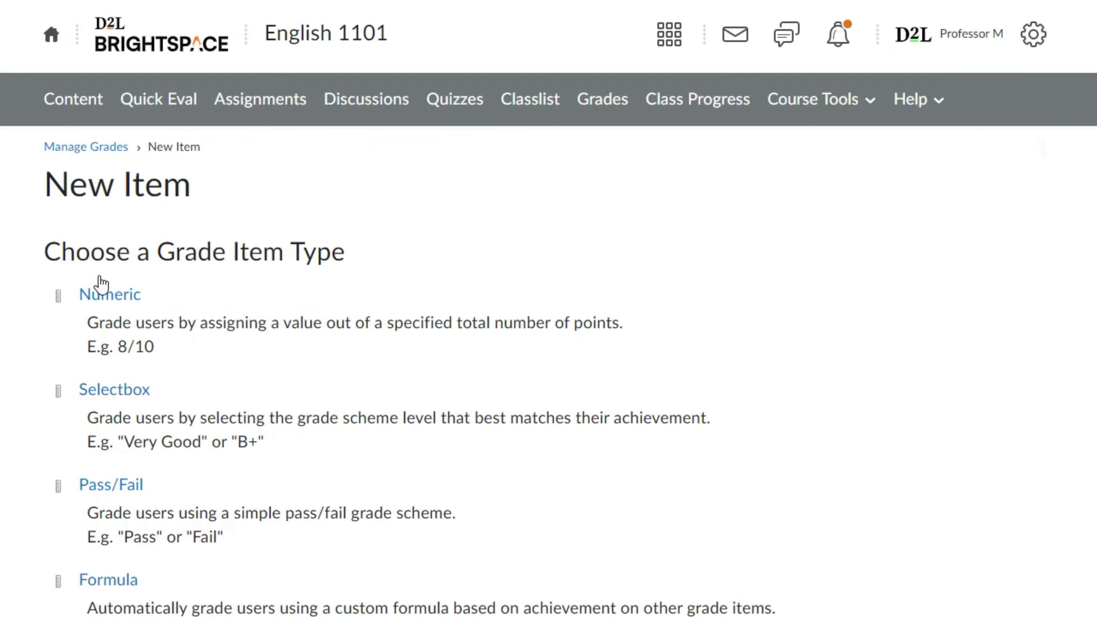
pyautogui.scroll(-2, 105, 308)
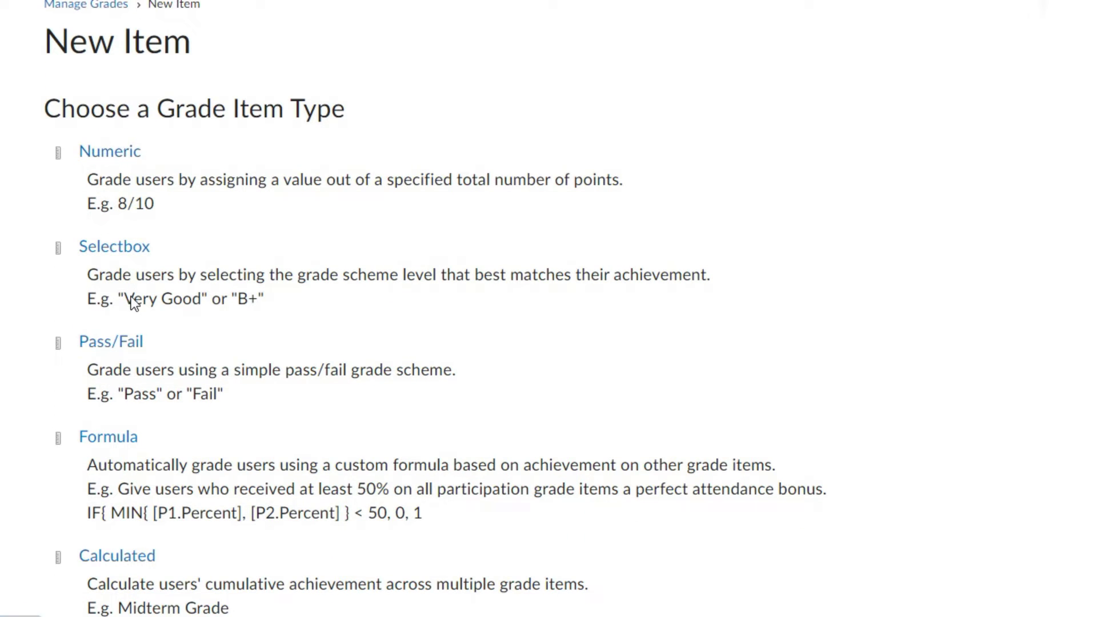
pyautogui.scroll(-2, 143, 427)
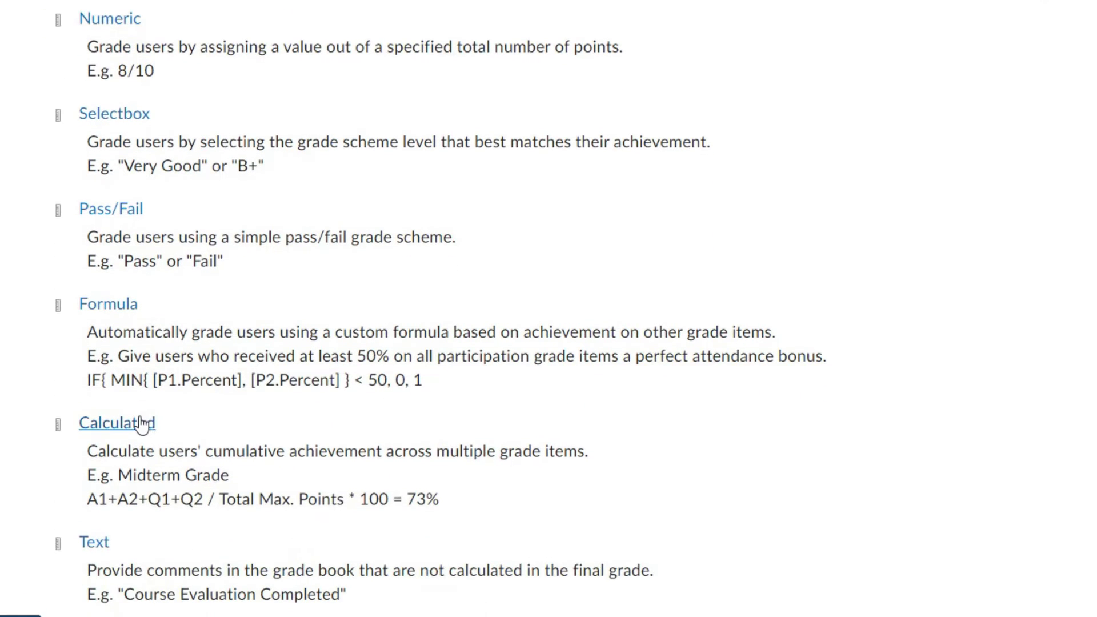
pyautogui.scroll(4, 180, 431)
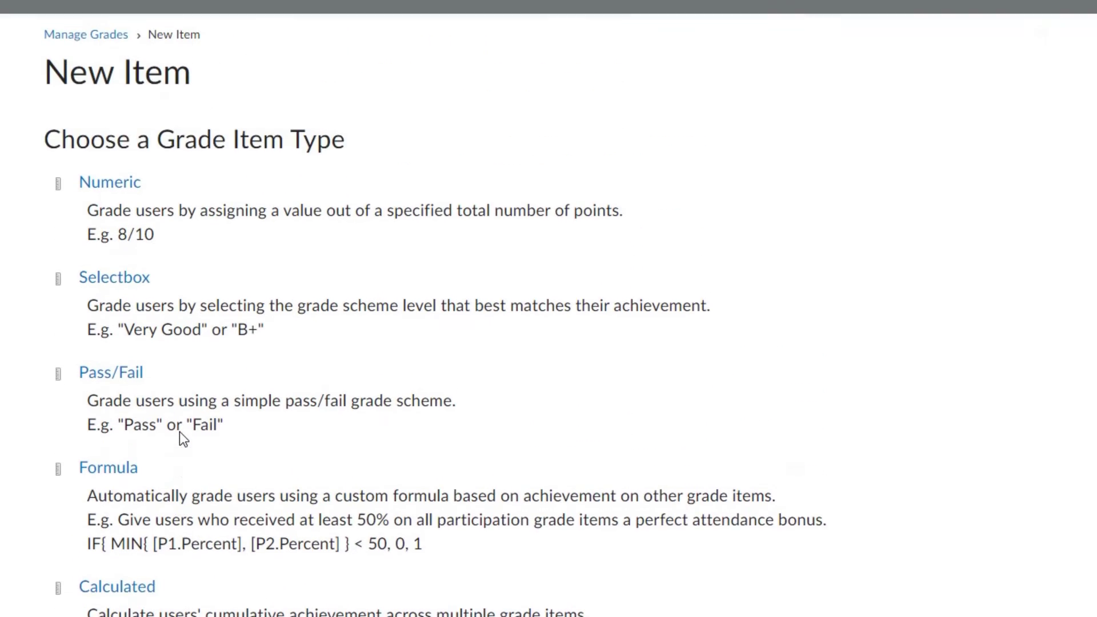
pyautogui.scroll(1, 178, 428)
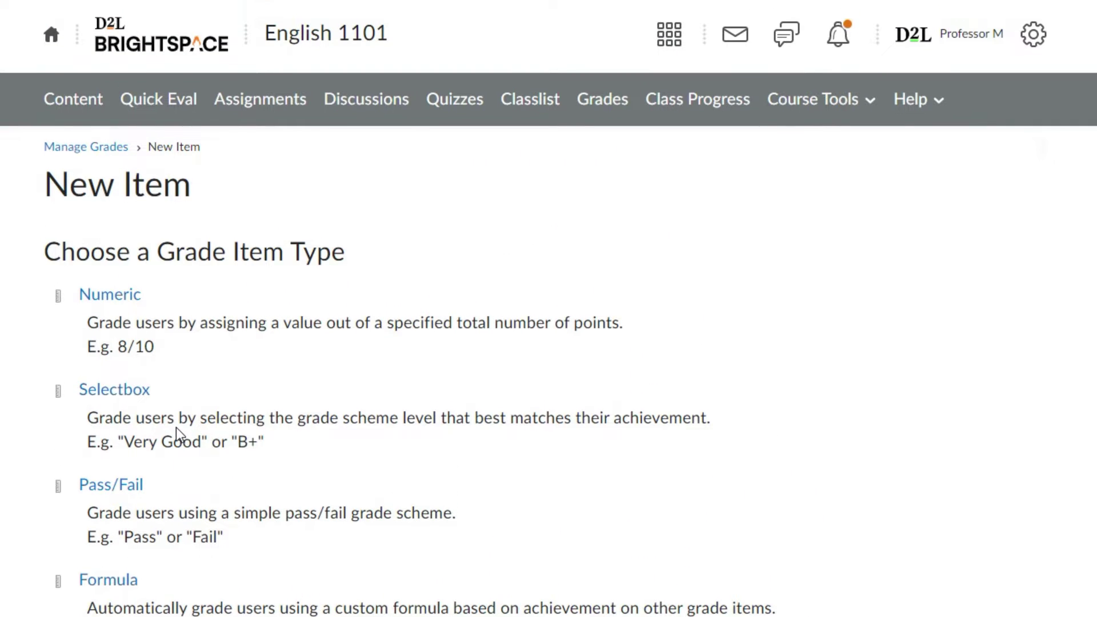
# Choose Numeric as the new grade item's type
pyautogui.click(92, 295)
pyautogui.scroll(-3, 181, 363)
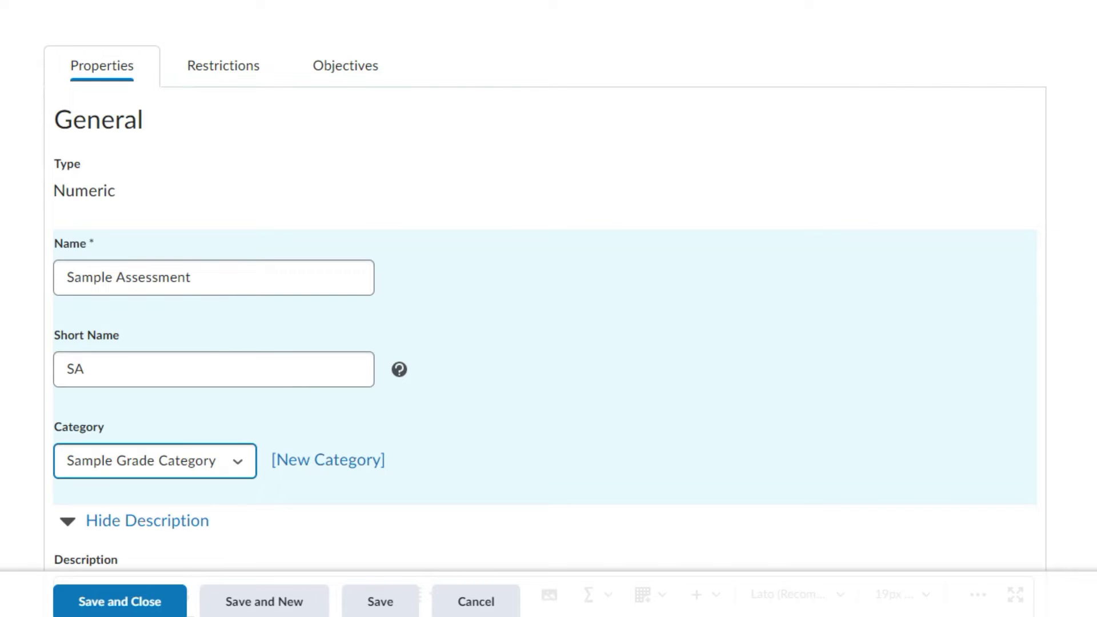
pyautogui.scroll(-3, 549, 325)
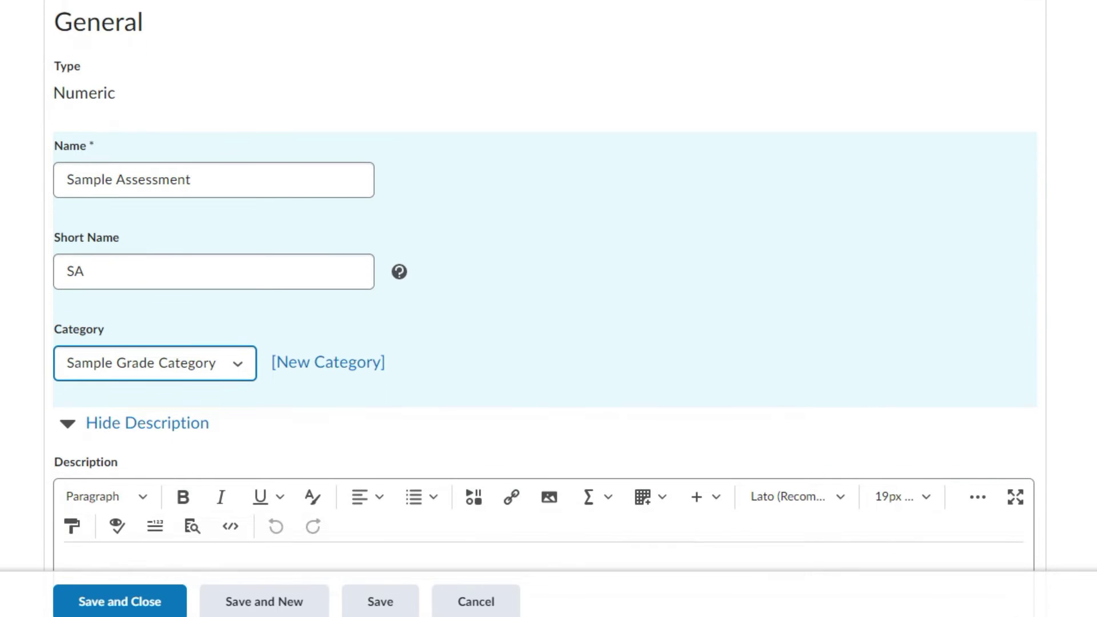
pyautogui.scroll(-1, 550, 326)
pyautogui.scroll(-1, 549, 326)
pyautogui.scroll(-1, 548, 326)
pyautogui.scroll(-1, 549, 326)
pyautogui.scroll(-1, 549, 326)
pyautogui.scroll(-1, 548, 325)
pyautogui.scroll(-1, 549, 326)
pyautogui.scroll(-1, 549, 326)
pyautogui.scroll(-1, 548, 325)
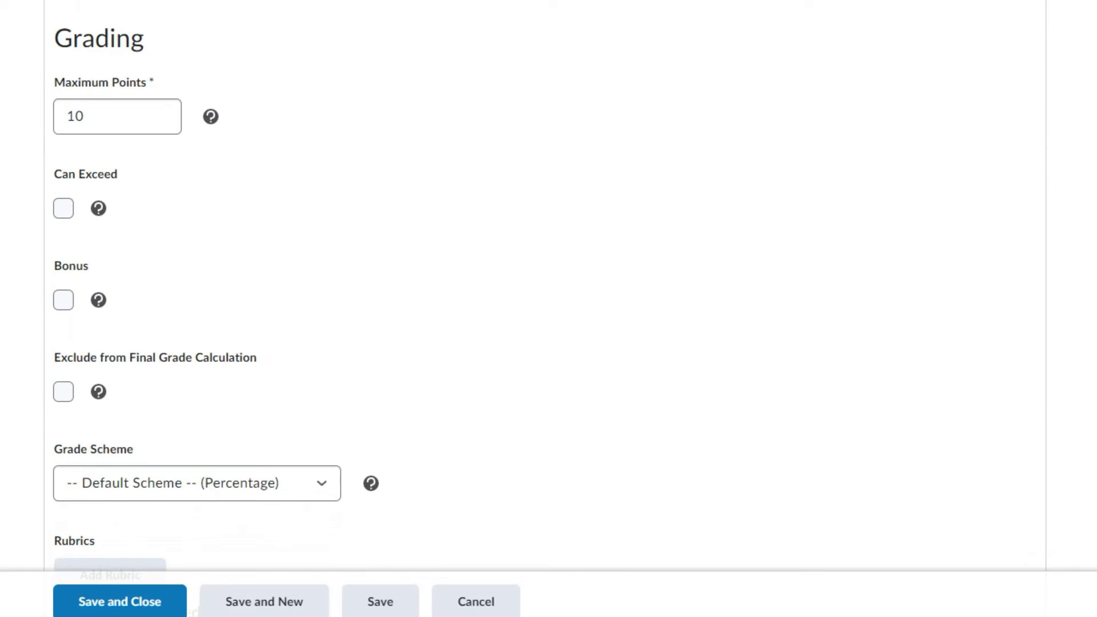
pyautogui.click(217, 125)
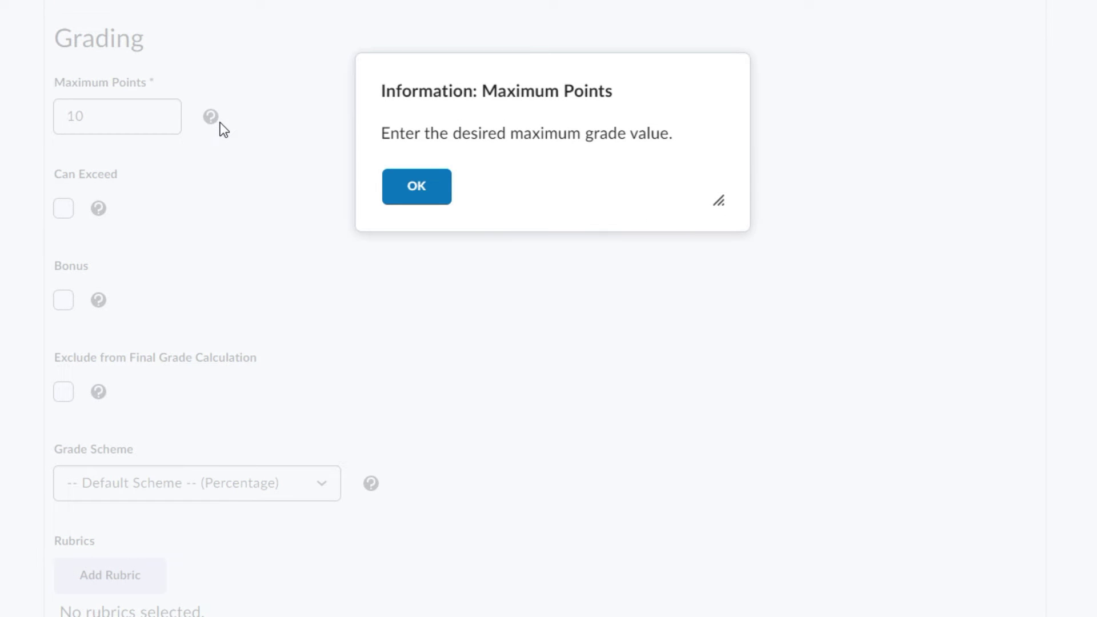
pyautogui.click(414, 190)
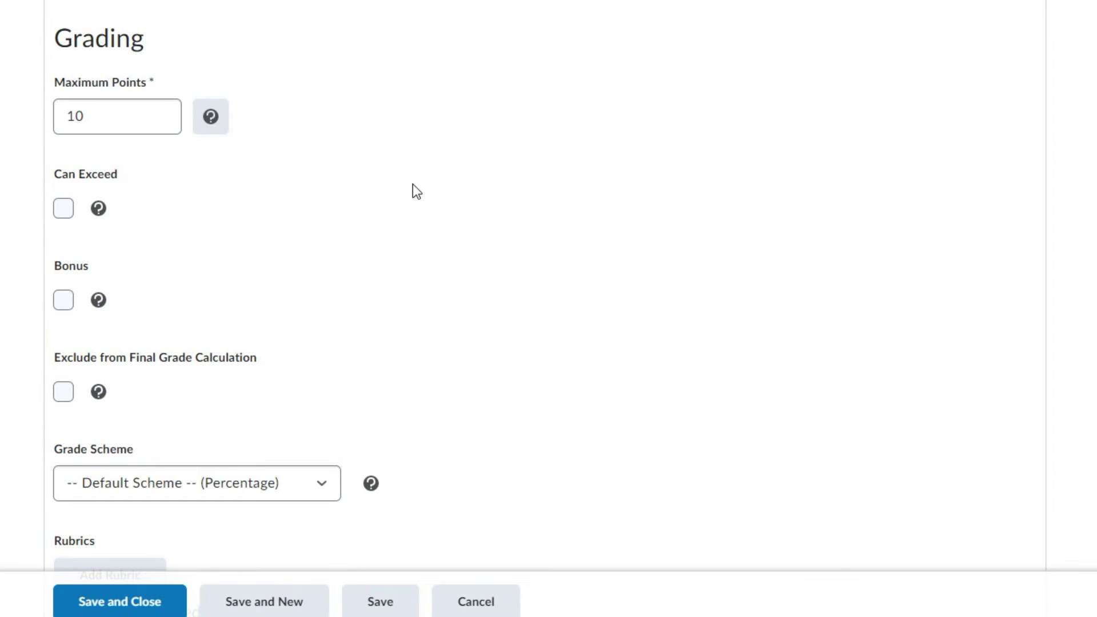
pyautogui.click(97, 210)
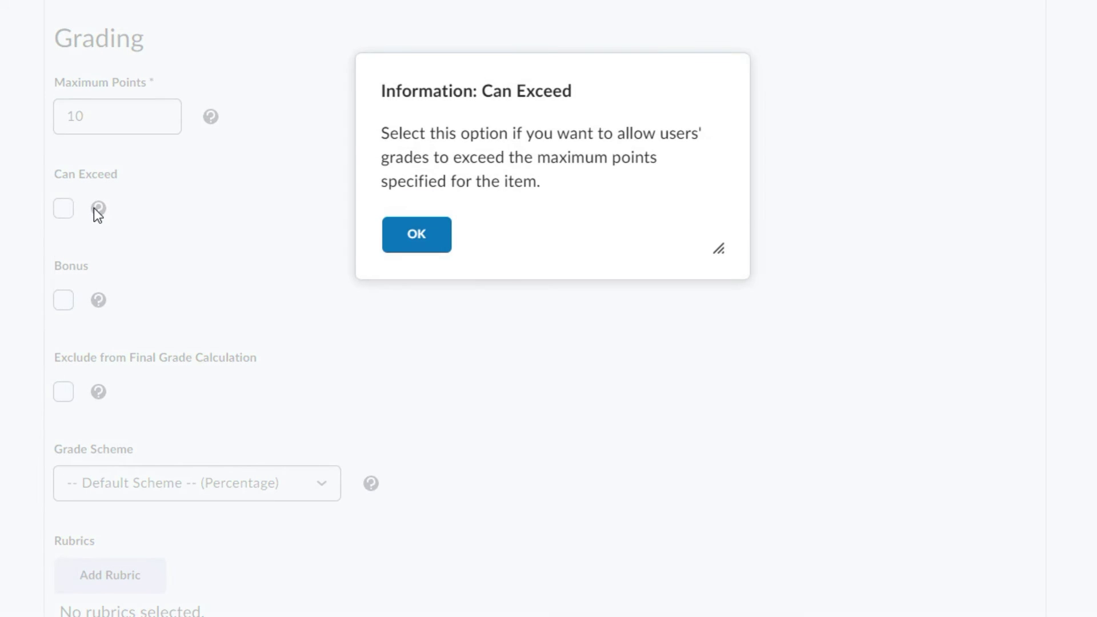
pyautogui.click(419, 238)
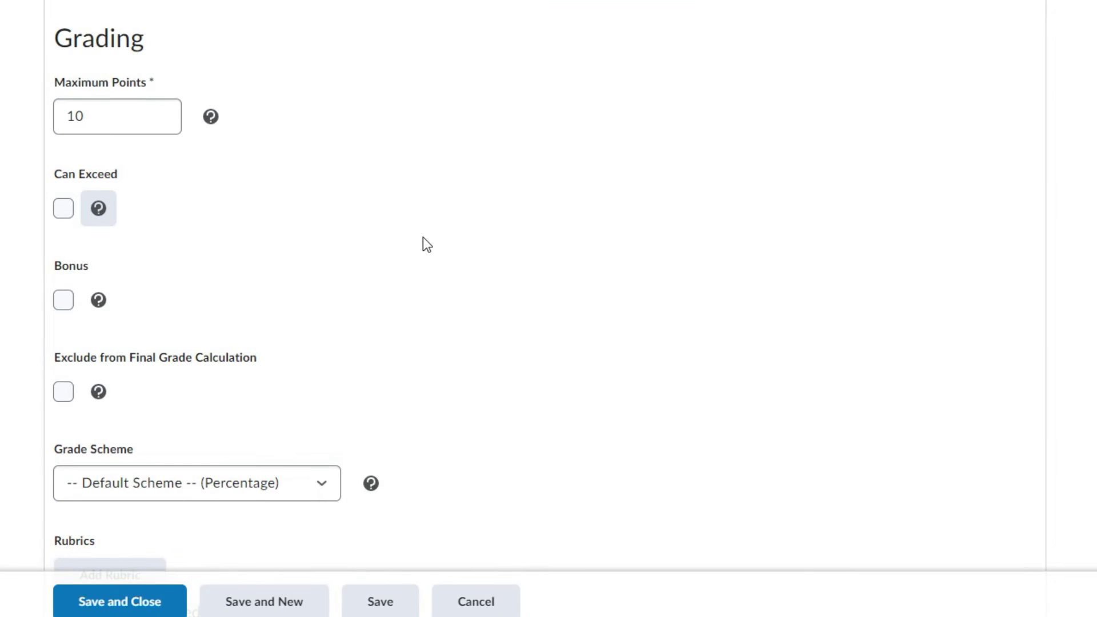
pyautogui.click(99, 302)
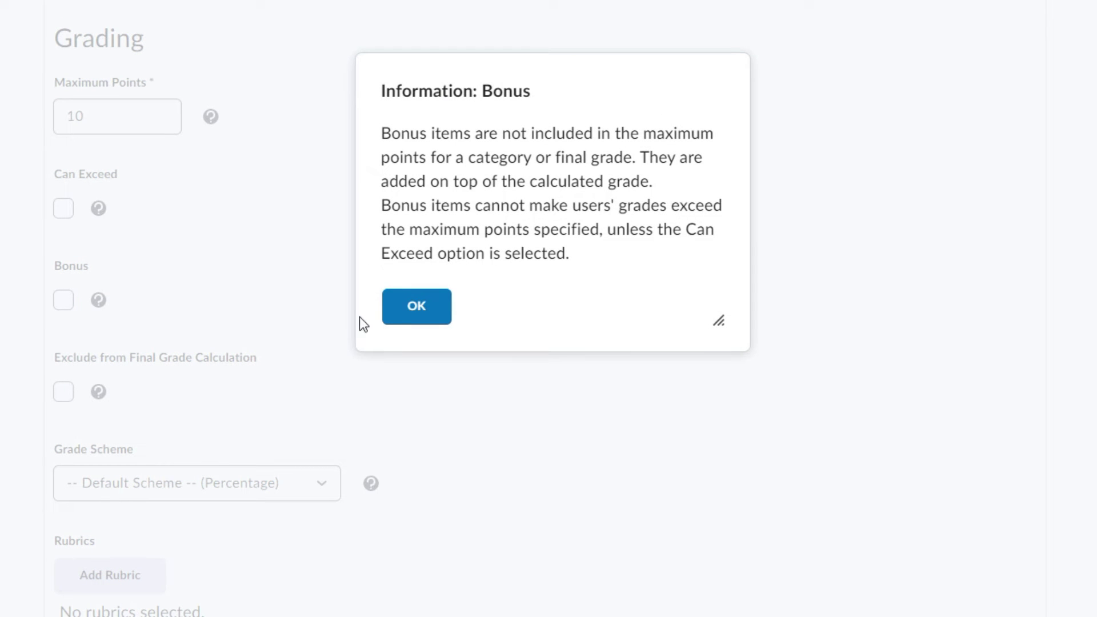
pyautogui.click(414, 310)
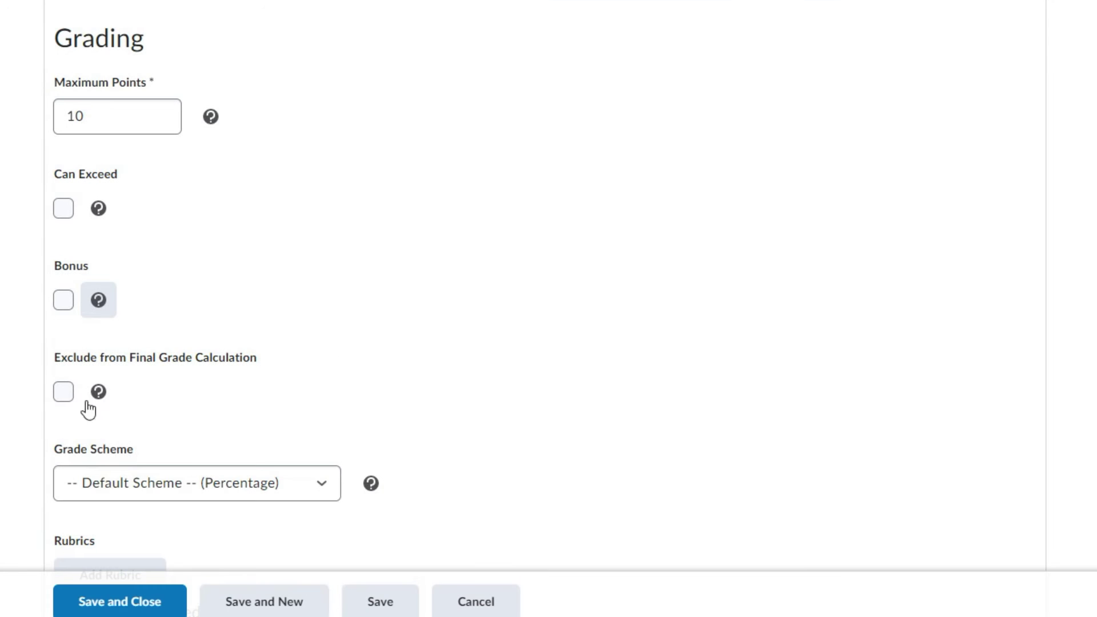
pyautogui.scroll(-2, 413, 262)
pyautogui.scroll(-1, 411, 262)
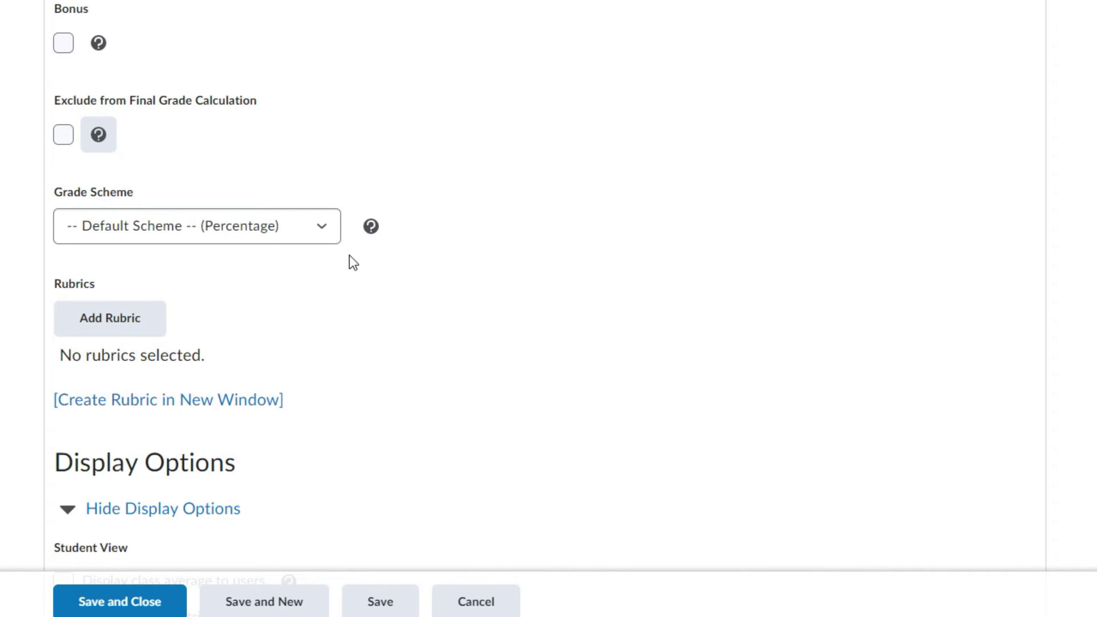
# Set Sample Assessment's grade scheme to Percentage
pyautogui.click(311, 238)
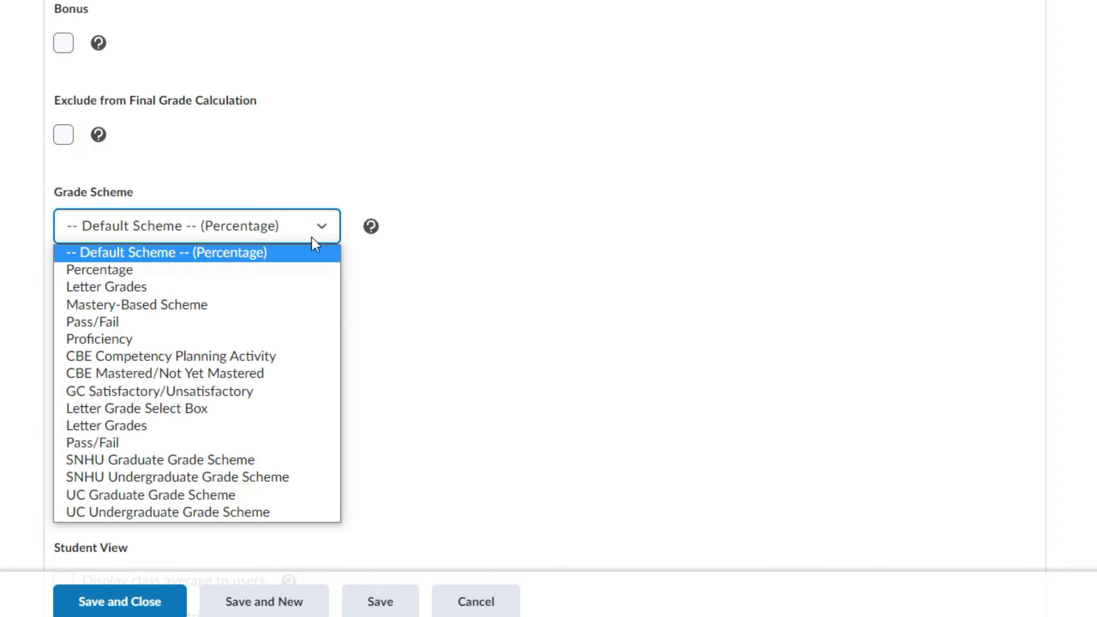
pyautogui.click(296, 273)
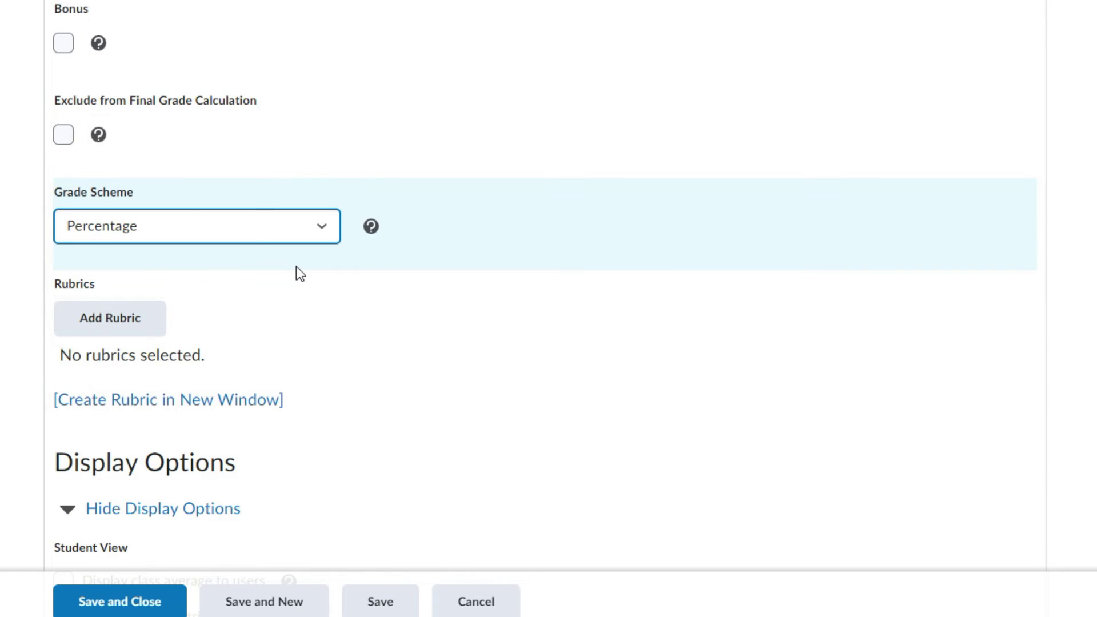
# Attach the Artifact Review v.2.0 rubric to Sample Assessment
pyautogui.click(111, 322)
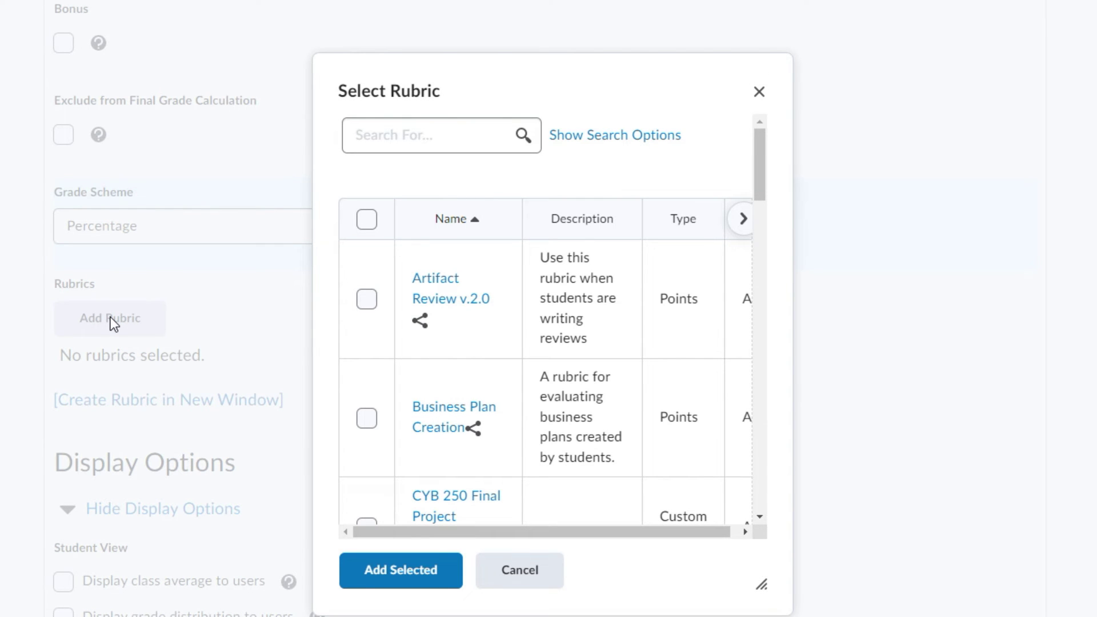
pyautogui.click(367, 299)
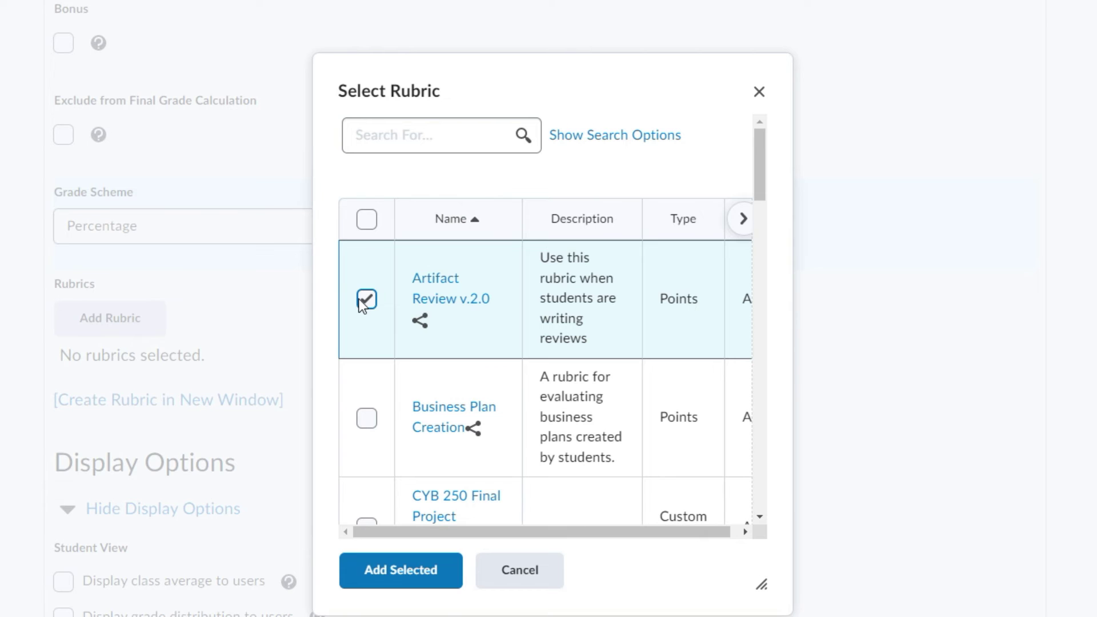
pyautogui.click(416, 588)
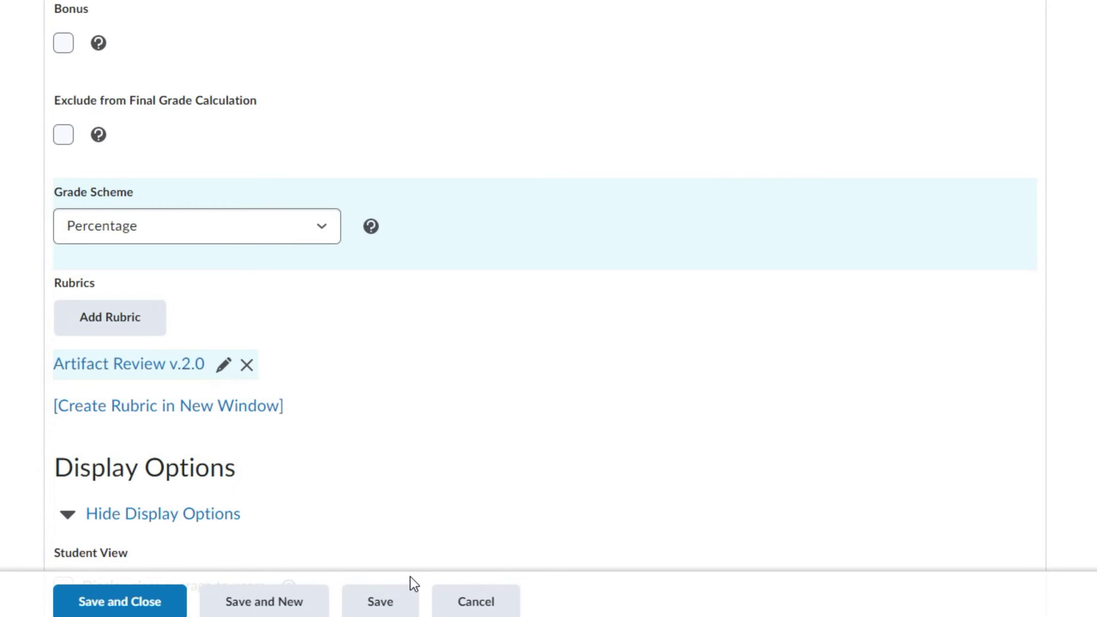
pyautogui.scroll(-3, 392, 467)
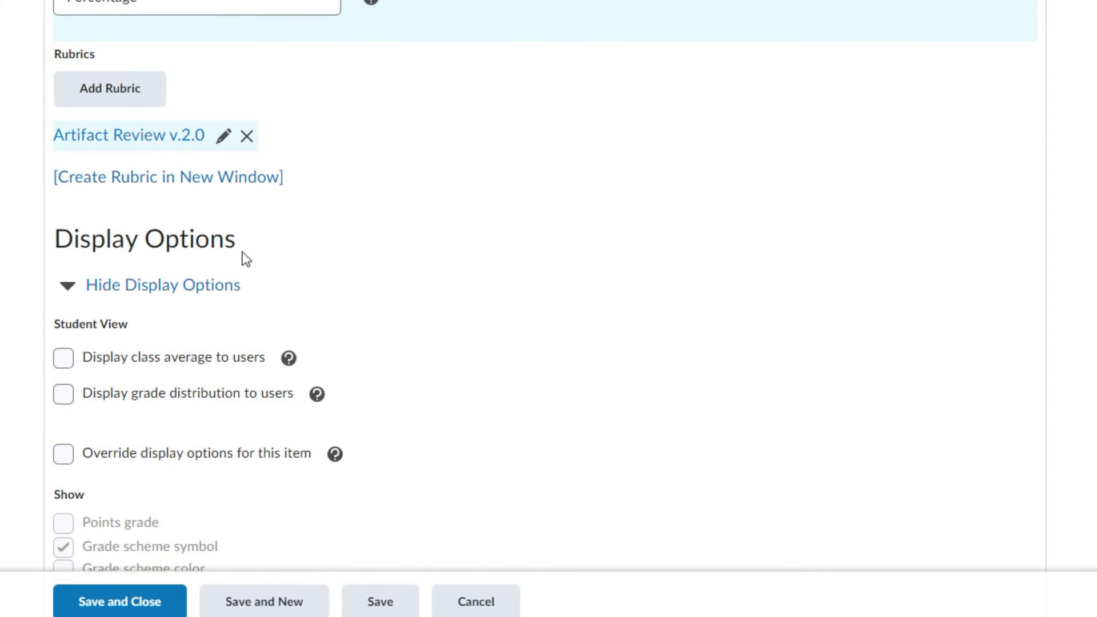
pyautogui.scroll(-3, 104, 347)
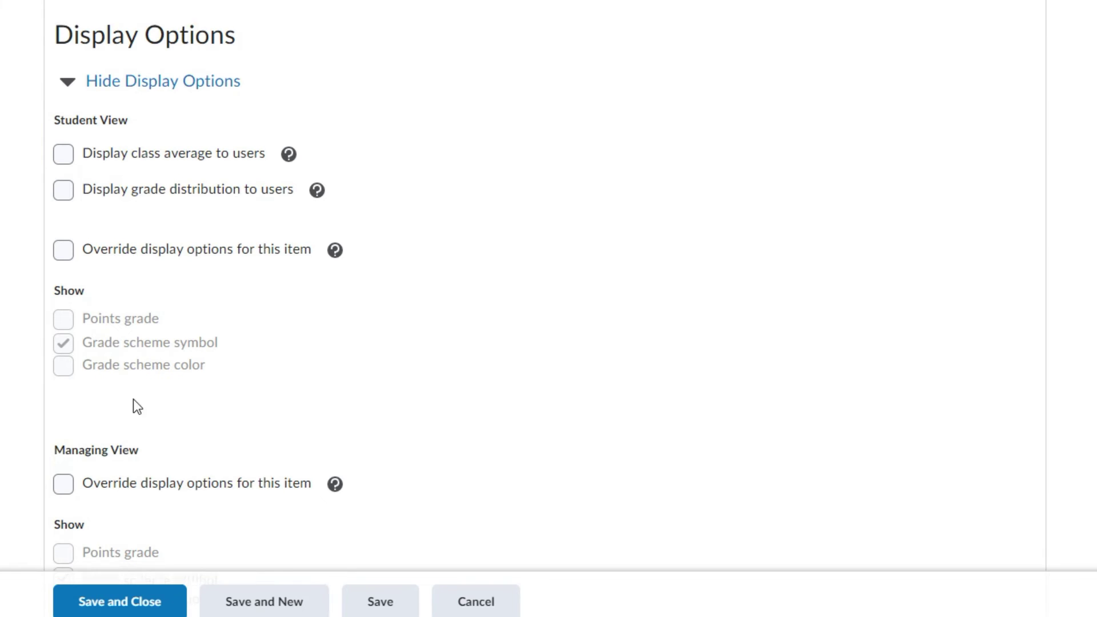
pyautogui.scroll(-2, 133, 402)
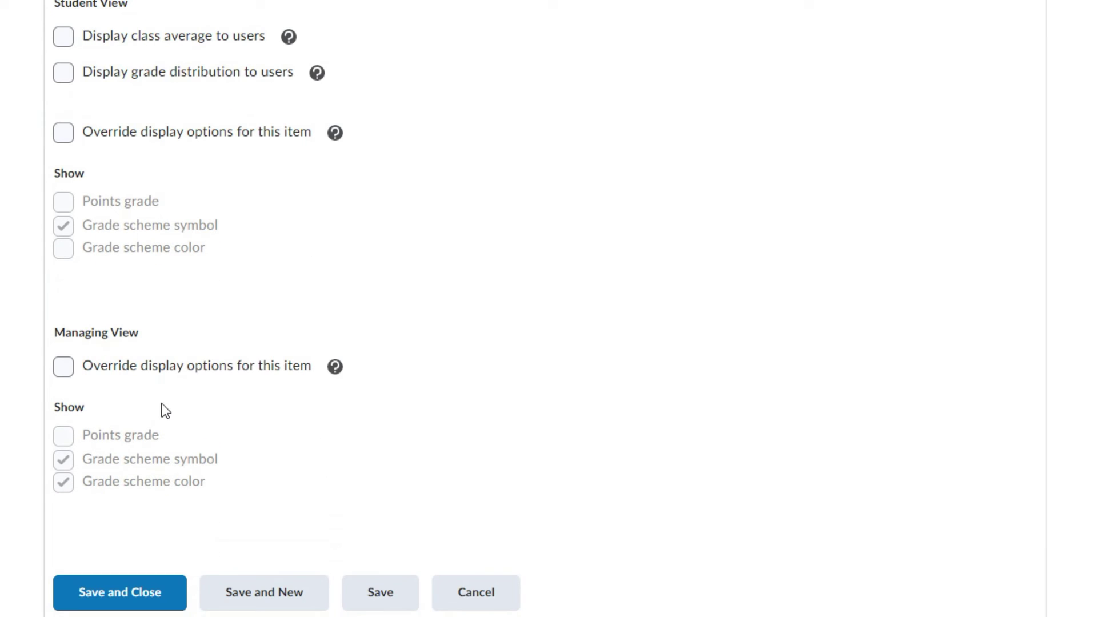
# Read the display options override help, then save and close Sample Assessment
pyautogui.click(336, 373)
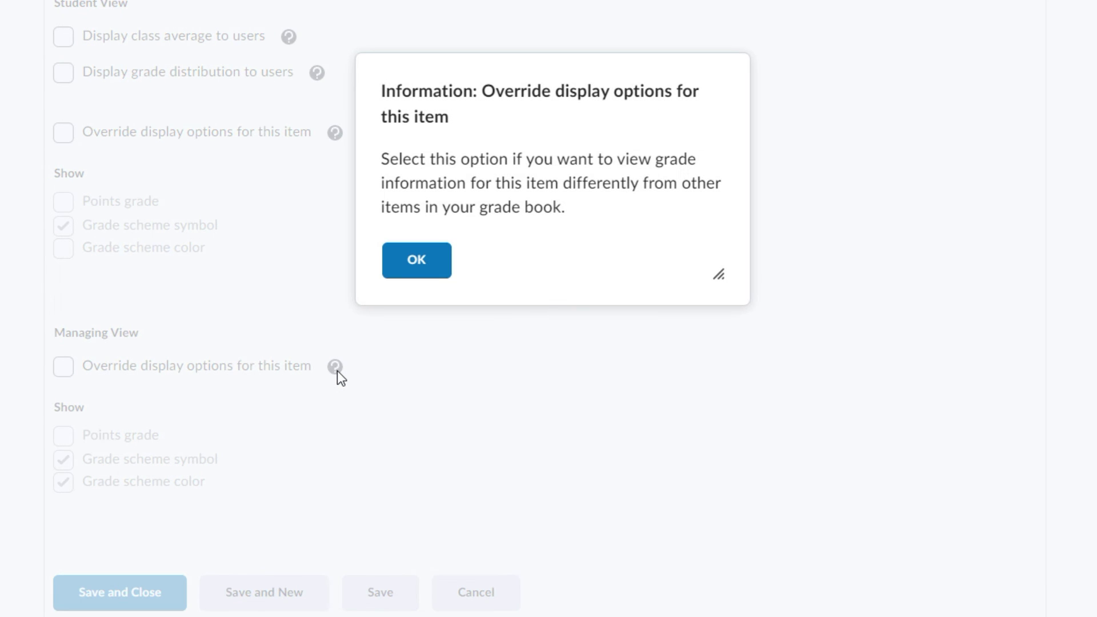
pyautogui.click(429, 260)
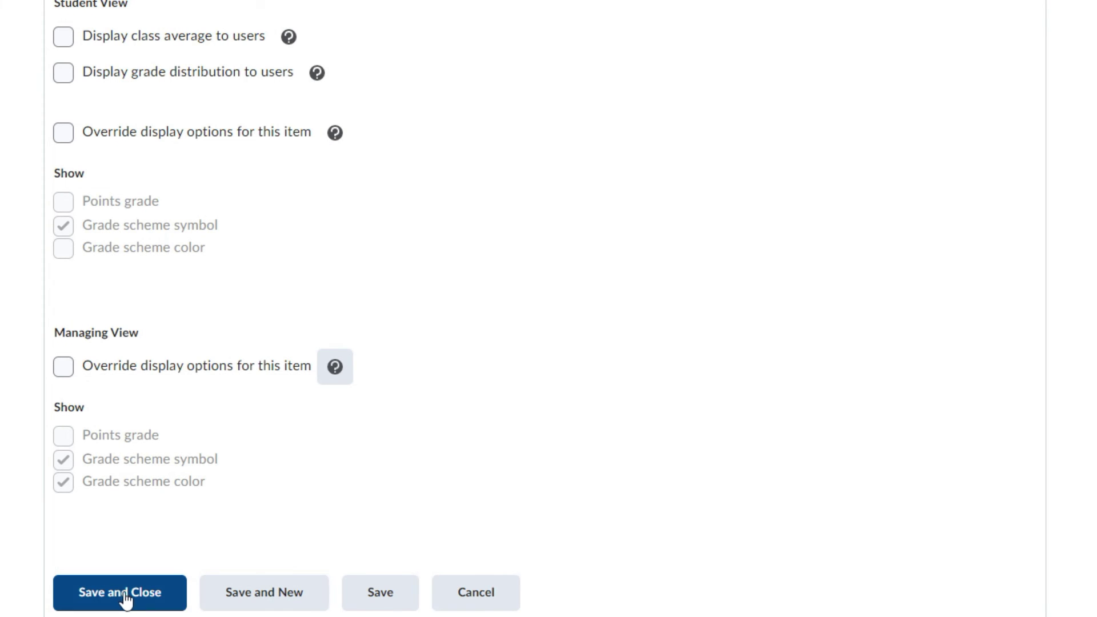
pyautogui.click(124, 598)
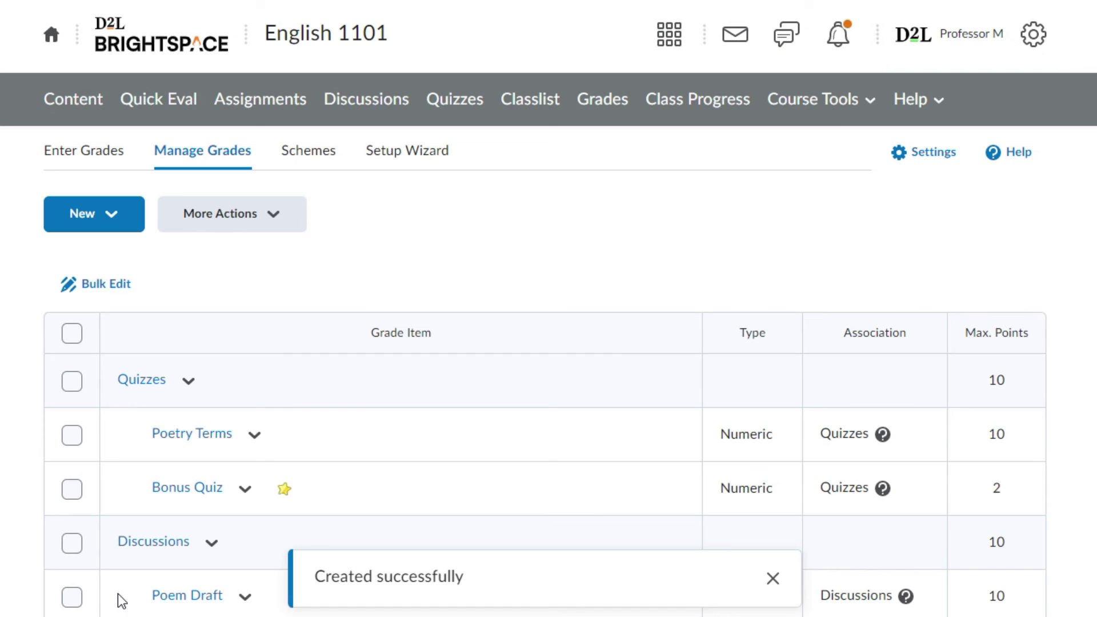
# Select Poetry Terms, Bonus Quiz and then every item, and open Bulk Edit
pyautogui.click(76, 437)
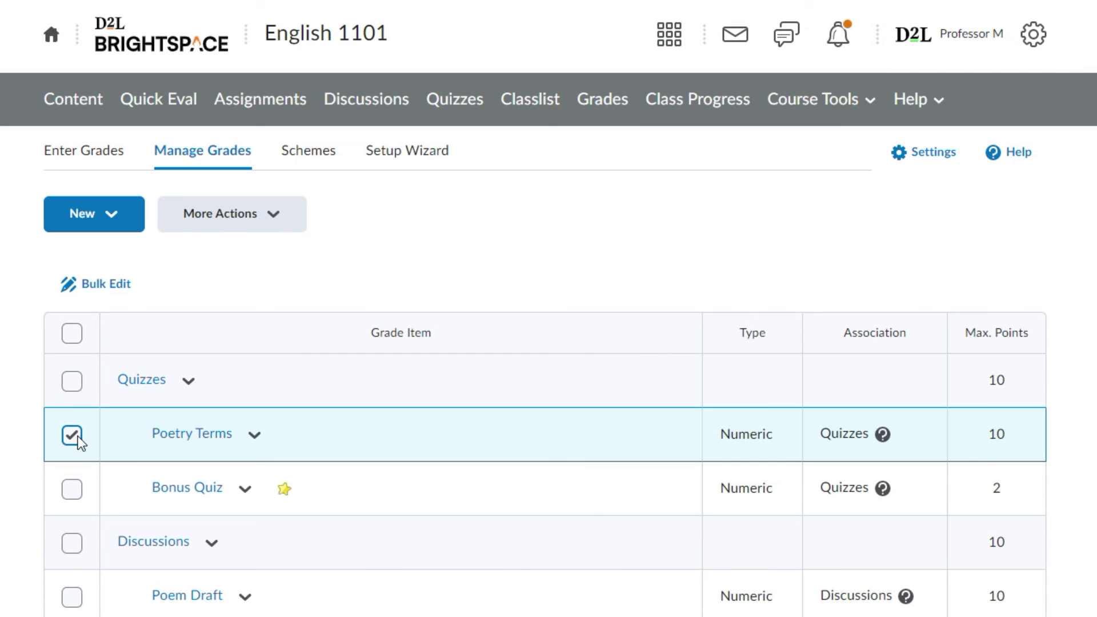
pyautogui.click(75, 486)
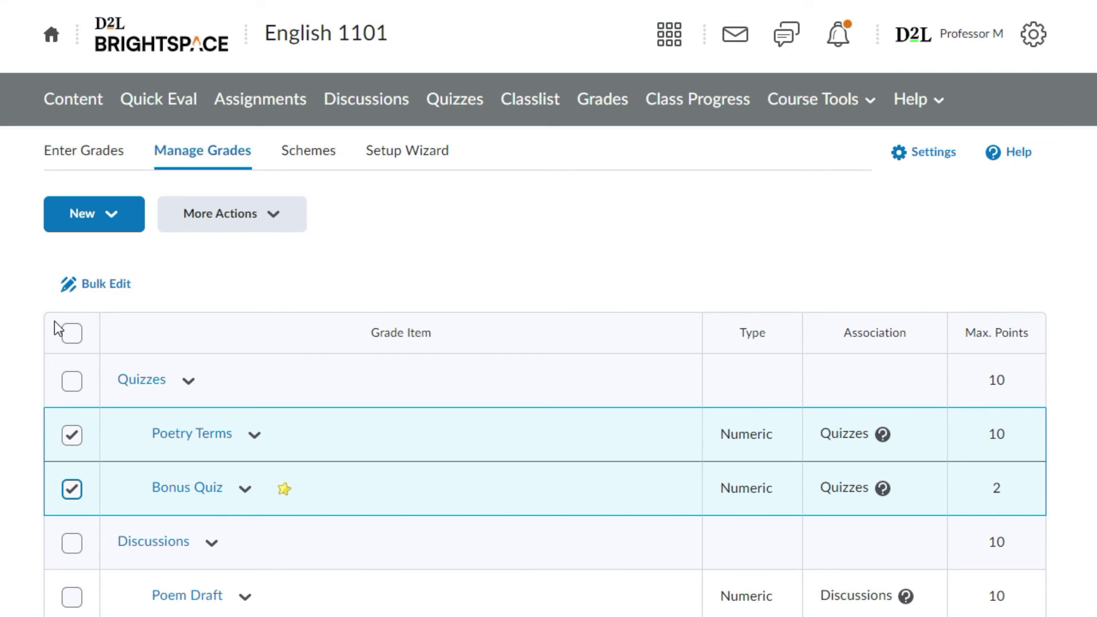
pyautogui.click(73, 333)
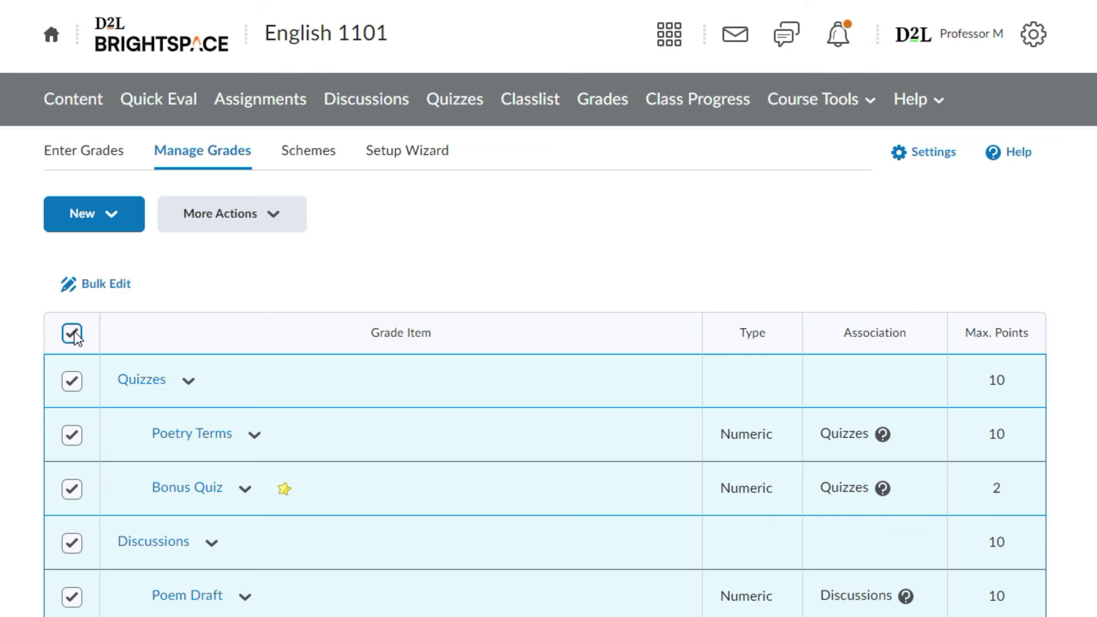
pyautogui.click(90, 292)
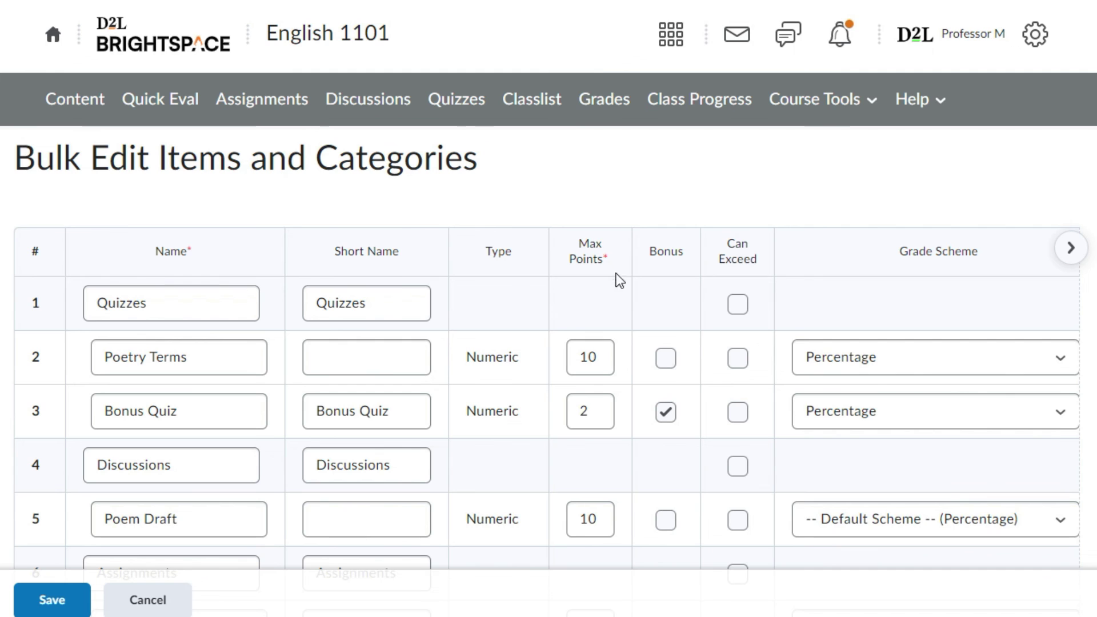
# Review Poetry Terms' grade schemes, keep it in Quizzes, and save the bulk edit
pyautogui.click(818, 355)
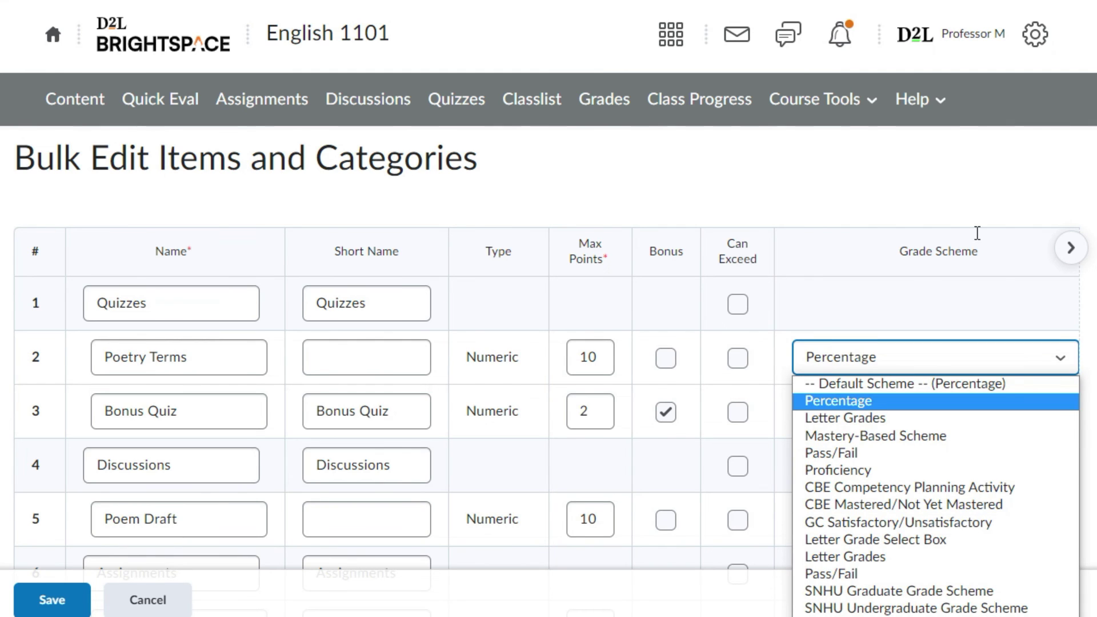
pyautogui.click(1072, 253)
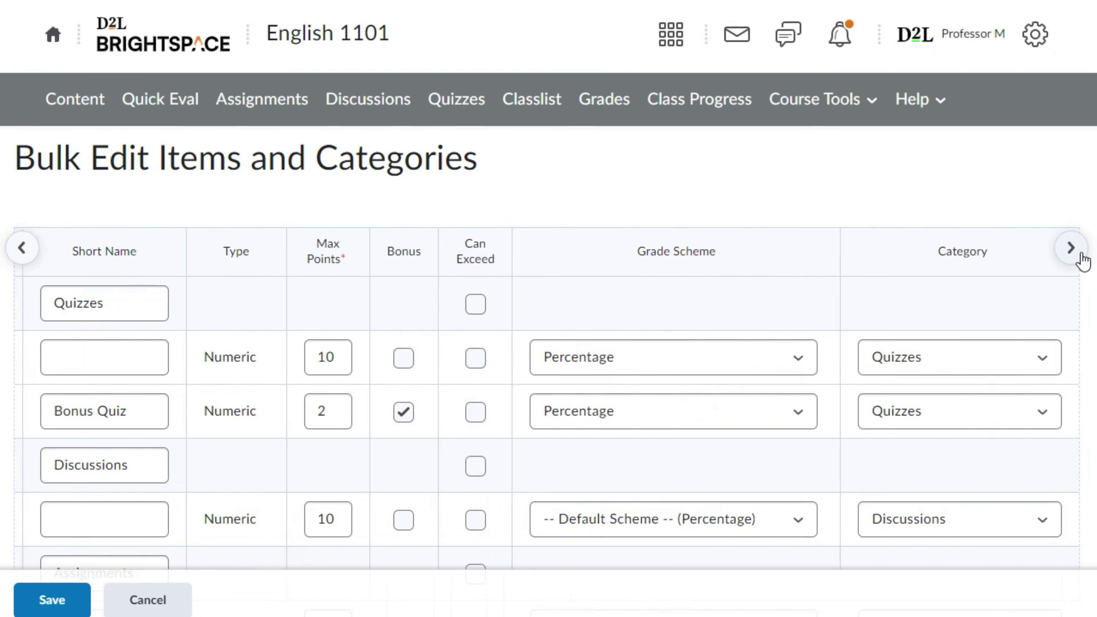
pyautogui.click(999, 347)
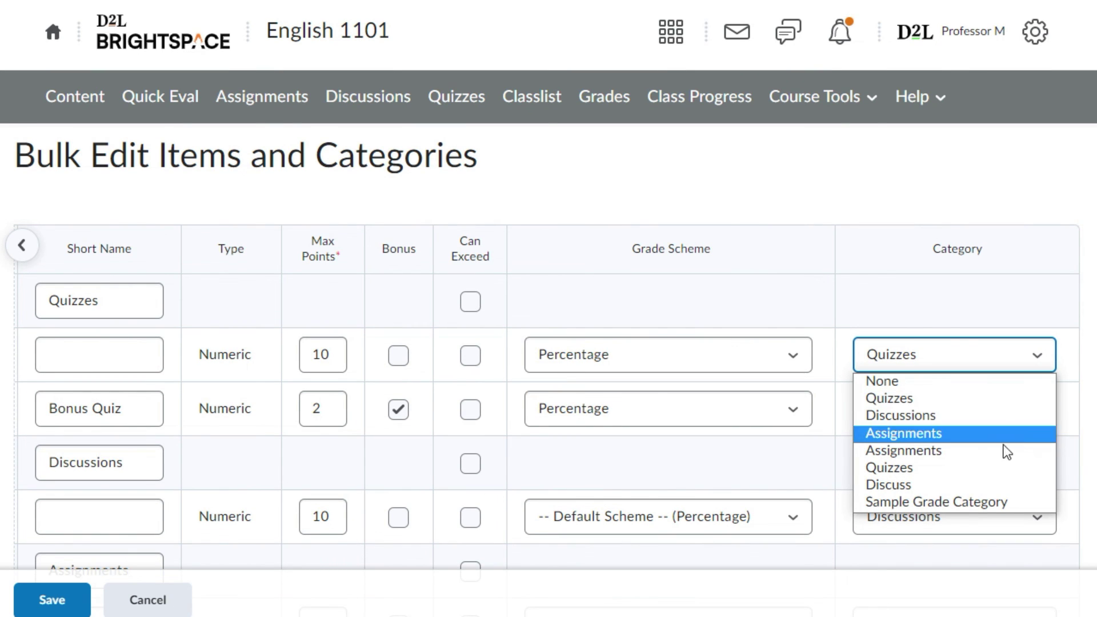
pyautogui.click(1043, 367)
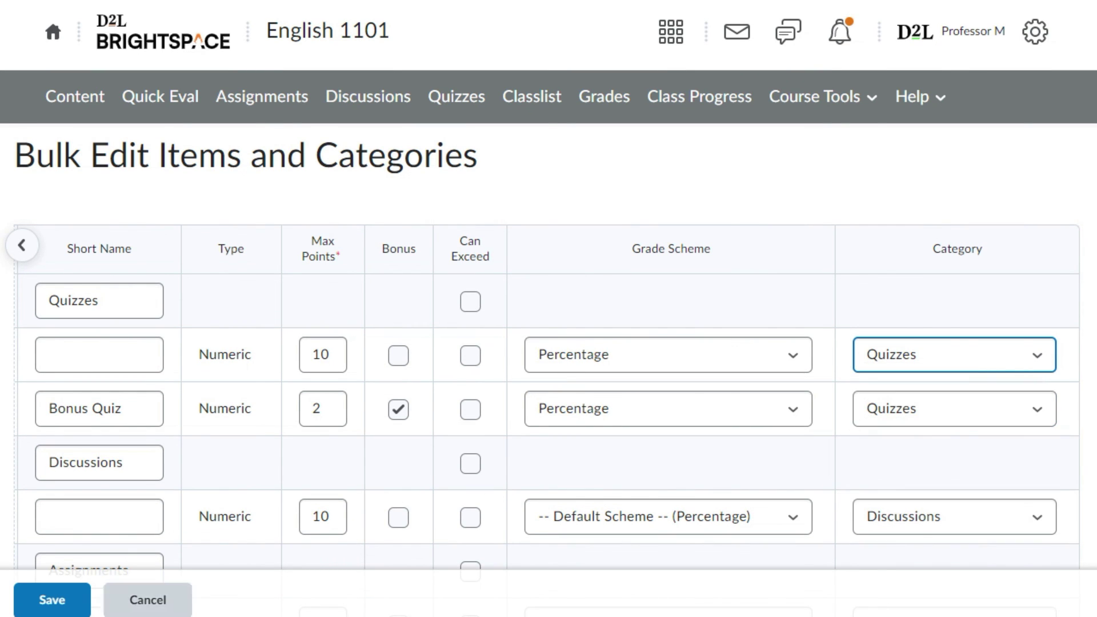
pyautogui.click(43, 603)
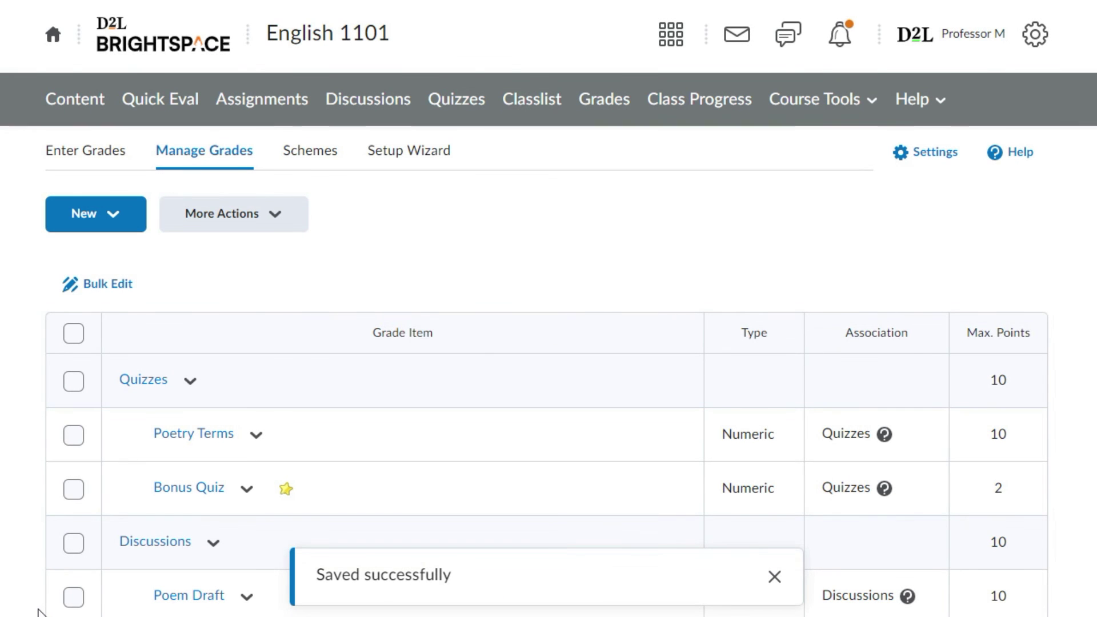